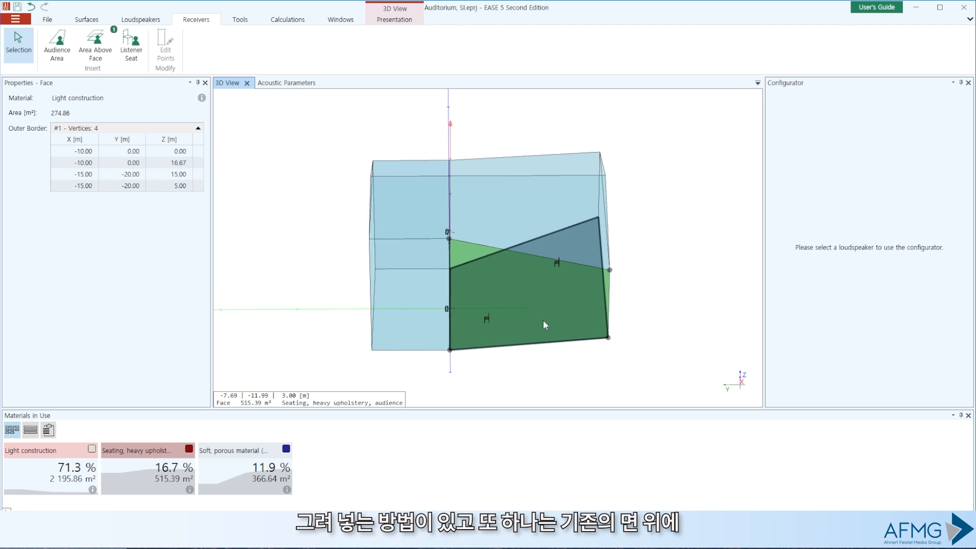
Create an audience area above the sloped floor face with the heavy upholstery seating material
{"action": "left_click", "coordinate": [545, 325]}
{"action": "middle_click_drag", "start_coordinate": [507, 380], "coordinate": [586, 364]}
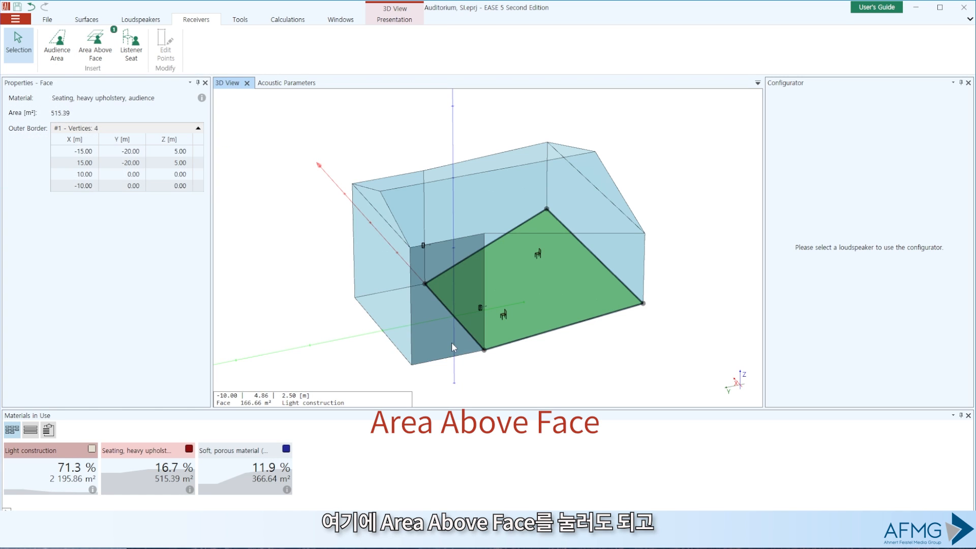
{"action": "right_click", "coordinate": [552, 298]}
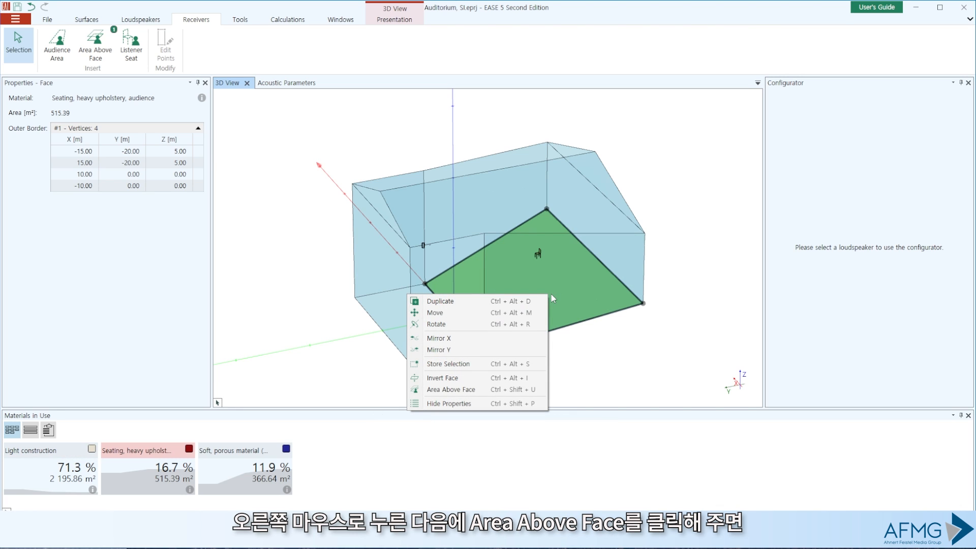
{"action": "left_click", "coordinate": [451, 390]}
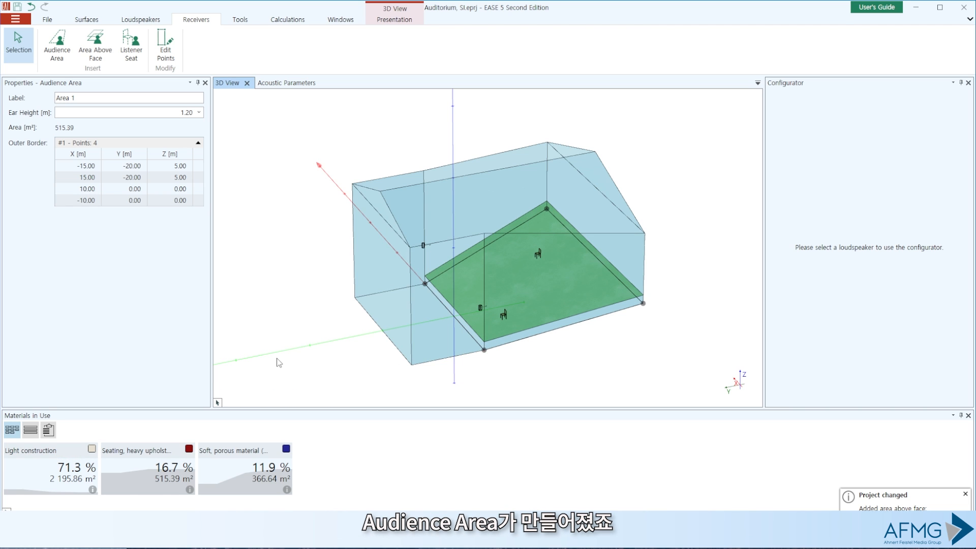
Try the standing ear height of 1.70 m on the new audience area, and set it to audience sitting on ground (0.80 m)
{"action": "left_click_drag", "start_coordinate": [589, 373], "coordinate": [473, 370]}
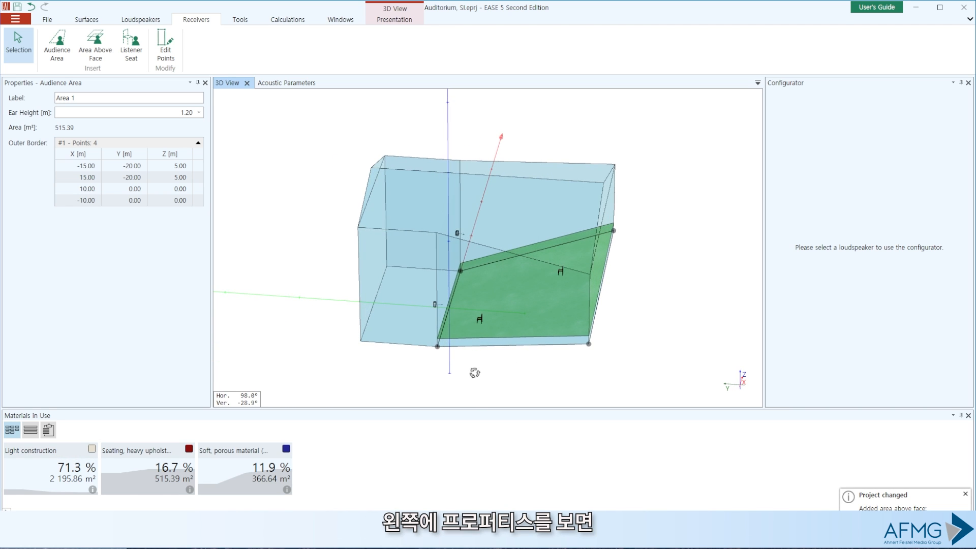
{"action": "left_click", "coordinate": [160, 189]}
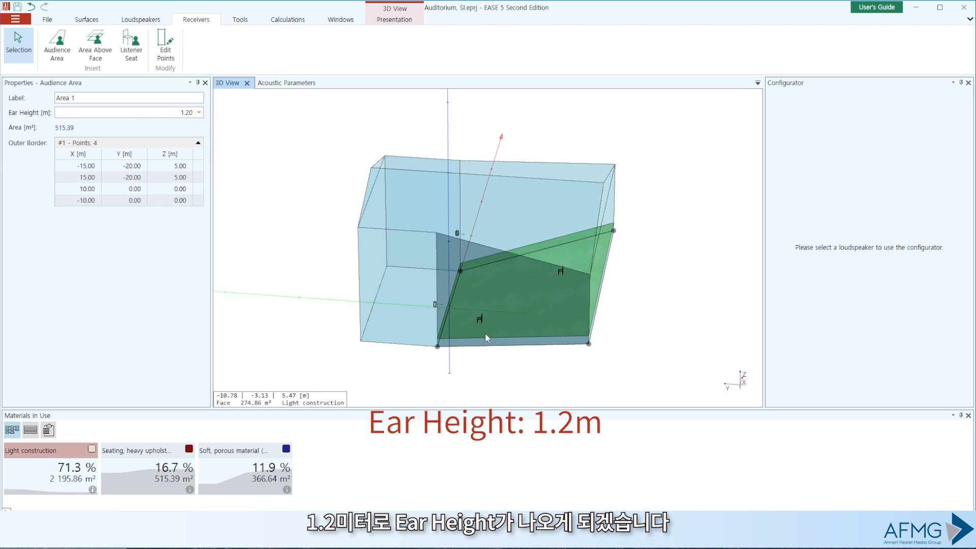
{"action": "left_click_drag", "start_coordinate": [522, 372], "coordinate": [501, 329]}
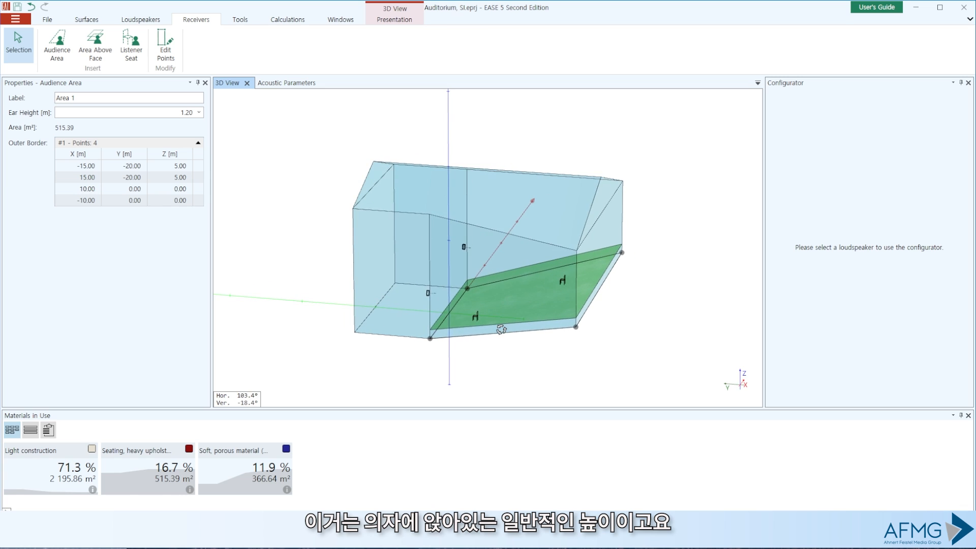
{"action": "left_click", "coordinate": [199, 113]}
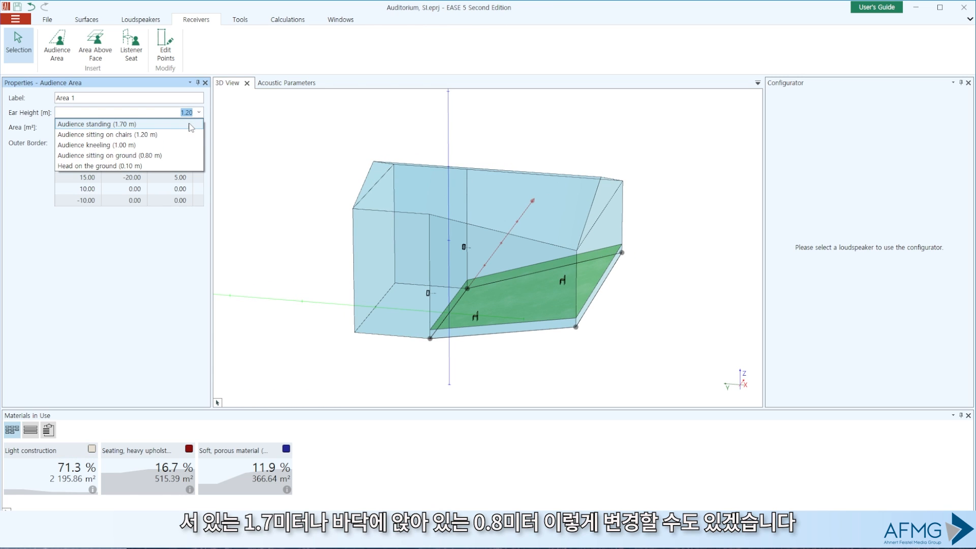
{"action": "left_click", "coordinate": [189, 126]}
{"action": "left_click", "coordinate": [199, 112]}
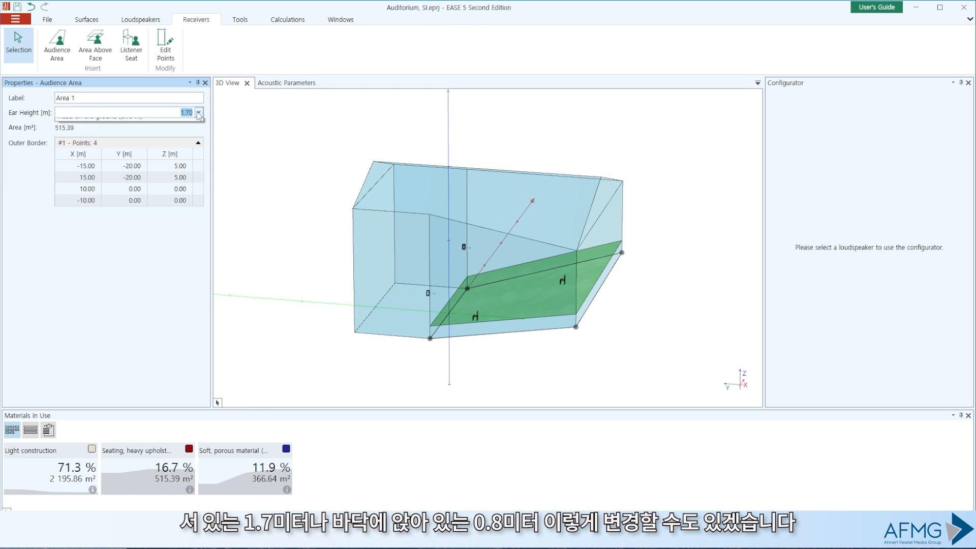
{"action": "left_click", "coordinate": [187, 156]}
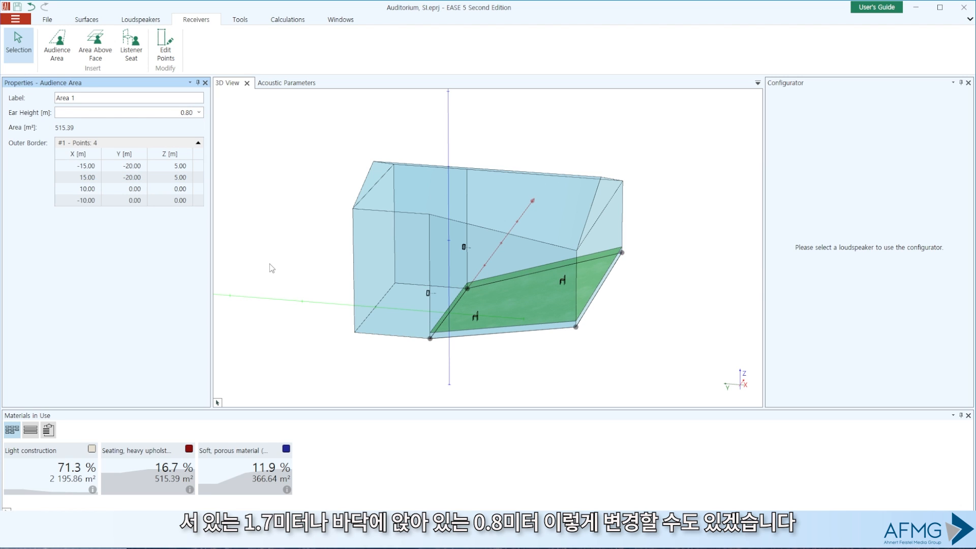
{"action": "left_click", "coordinate": [199, 112]}
{"action": "left_click", "coordinate": [481, 355]}
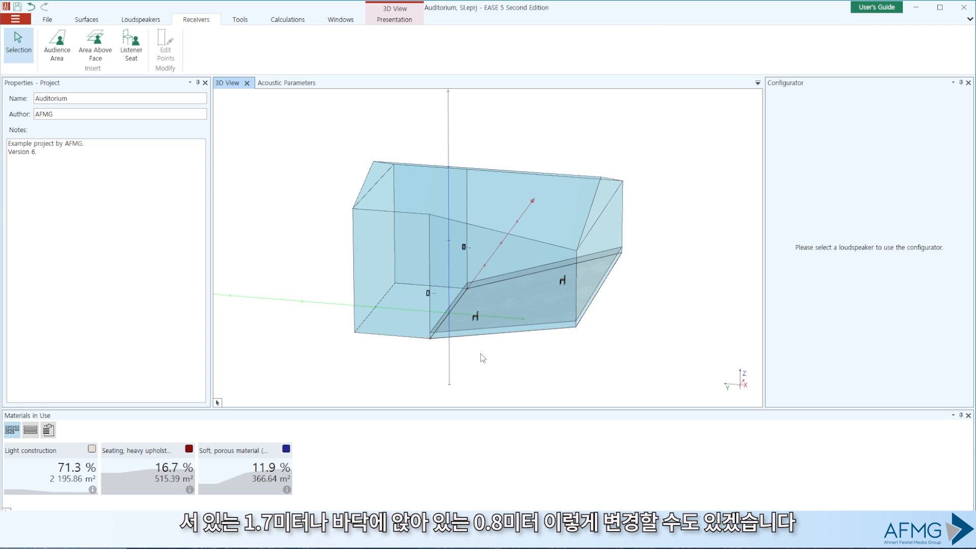
Move the audience area's rear corner point at X -15, Y -20 inward by 1 m in X and 1 m in Y
{"action": "middle_click_drag", "start_coordinate": [480, 355], "coordinate": [613, 401]}
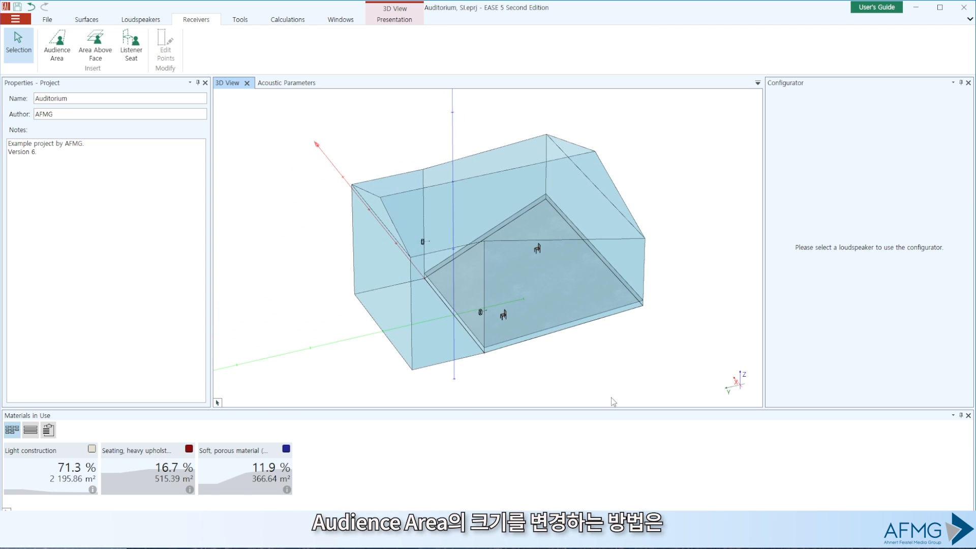
{"action": "left_click", "coordinate": [569, 296]}
{"action": "left_click", "coordinate": [569, 297]}
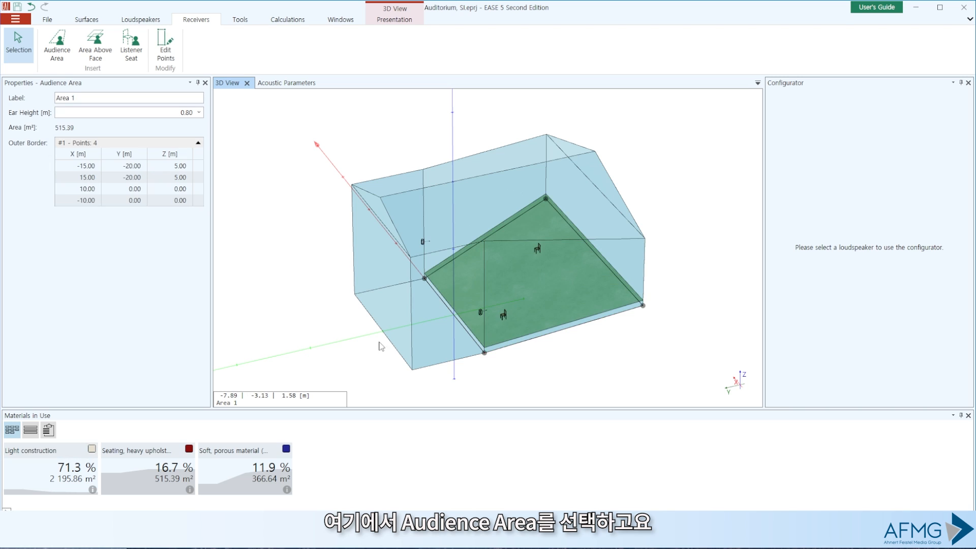
{"action": "left_click", "coordinate": [166, 51]}
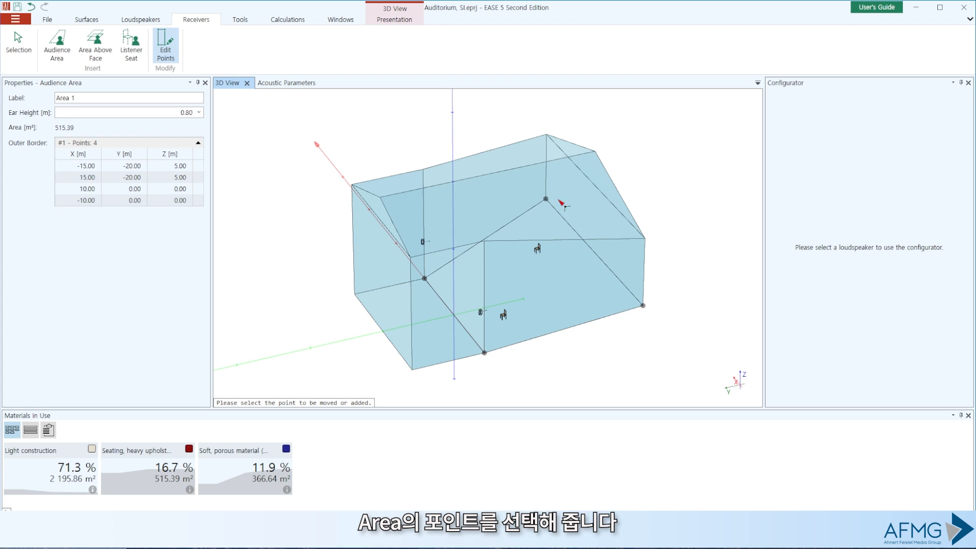
{"action": "left_click", "coordinate": [643, 305]}
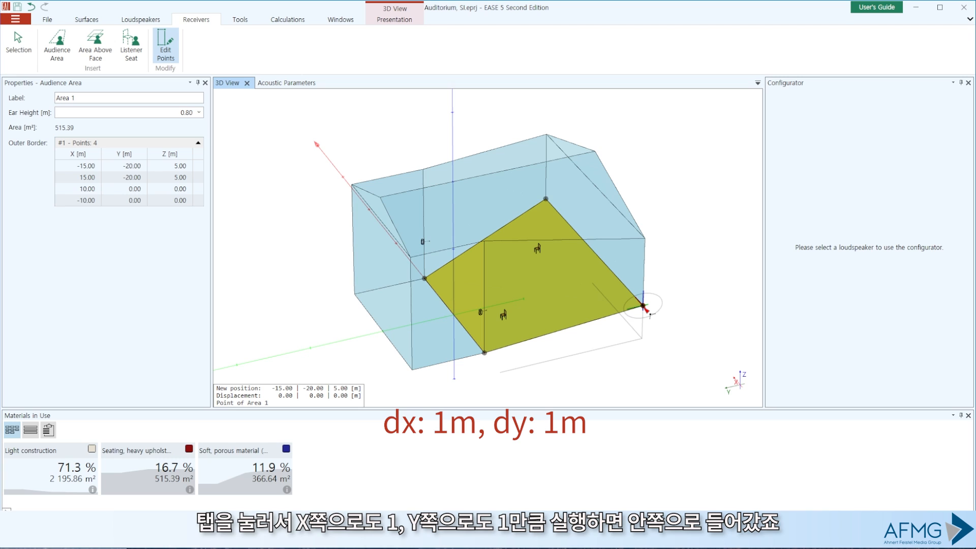
{"action": "type", "text": "1"}
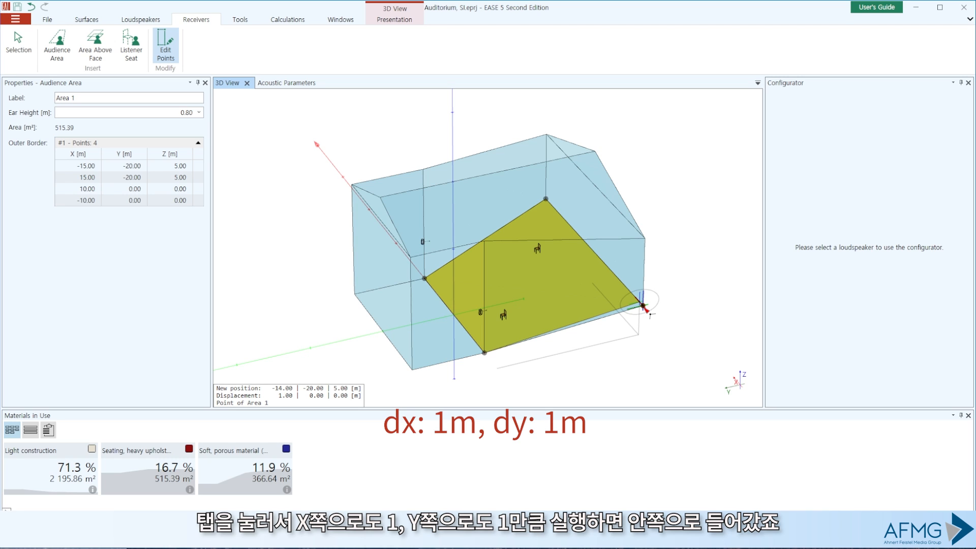
{"action": "key", "text": "Tab"}
{"action": "type", "text": "1"}
{"action": "key", "text": "Return"}
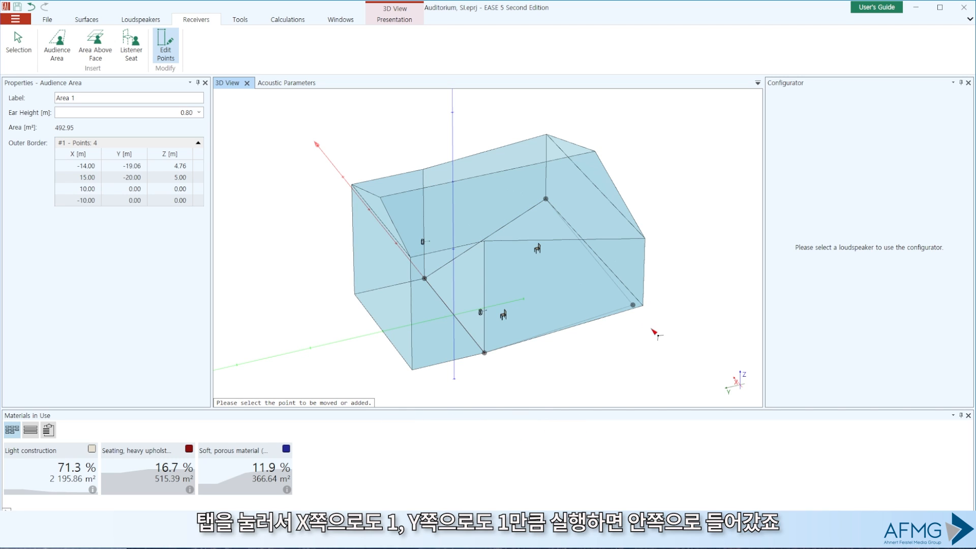
Move the audience area's other rear corner point, at X 15, Y -20, by -1 m in X and 1 m in Y
{"action": "middle_click_drag", "start_coordinate": [628, 334], "coordinate": [677, 359]}
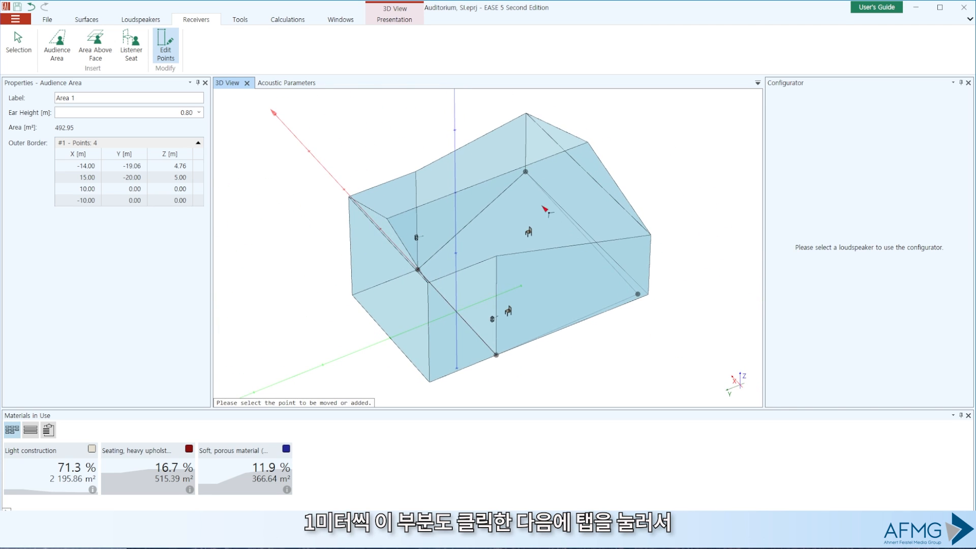
{"action": "left_click", "coordinate": [525, 172]}
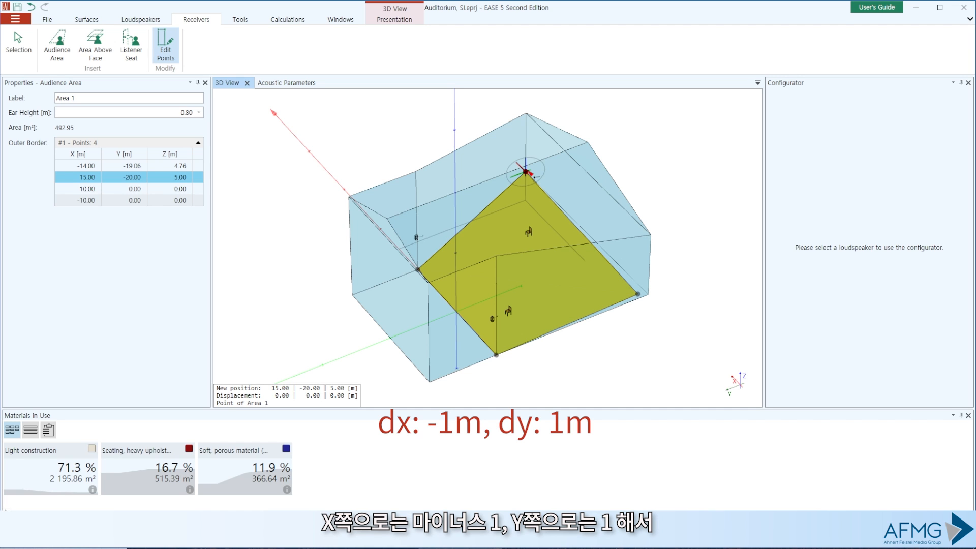
{"action": "key", "text": "Left"}
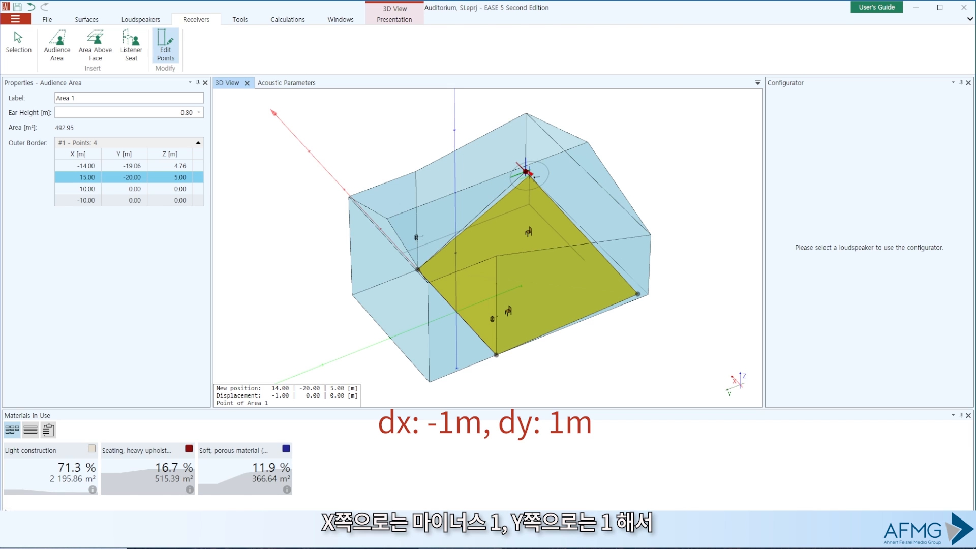
{"action": "key", "text": "Return"}
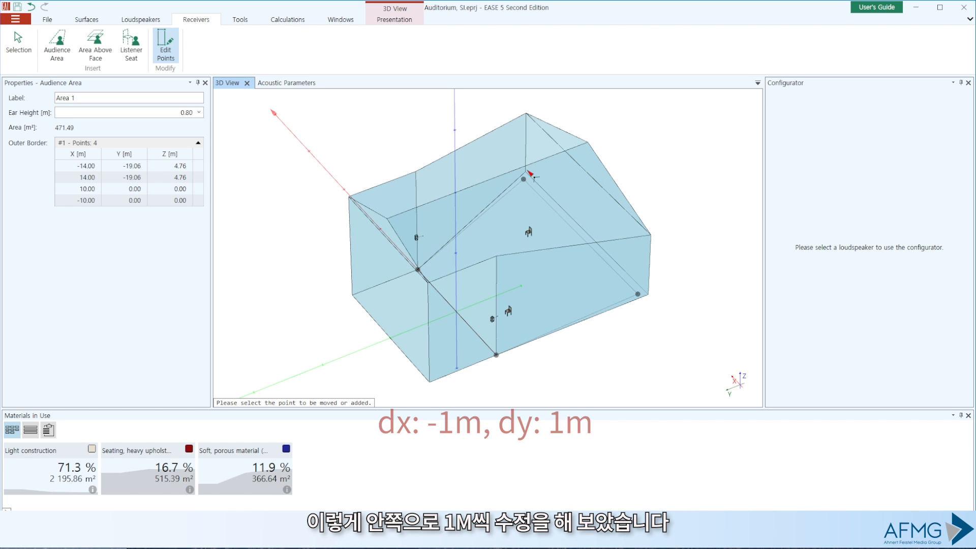
Place three listener seats on the sloped seating face at about X 5.90, Y -9.40; X -5.58, Y -16.79; and X -0.06, Y -9.28 m
{"action": "mouse_move", "coordinate": [666, 349]}
{"action": "middle_mouse_down"}
{"action": "mouse_move", "coordinate": [656, 331]}
{"action": "mouse_move", "coordinate": [510, 236]}
{"action": "mouse_move", "coordinate": [390, 201]}
{"action": "mouse_move", "coordinate": [316, 271]}
{"action": "mouse_move", "coordinate": [407, 342]}
{"action": "mouse_move", "coordinate": [593, 349]}
{"action": "mouse_move", "coordinate": [664, 338]}
{"action": "mouse_move", "coordinate": [671, 345]}
{"action": "middle_mouse_up"}
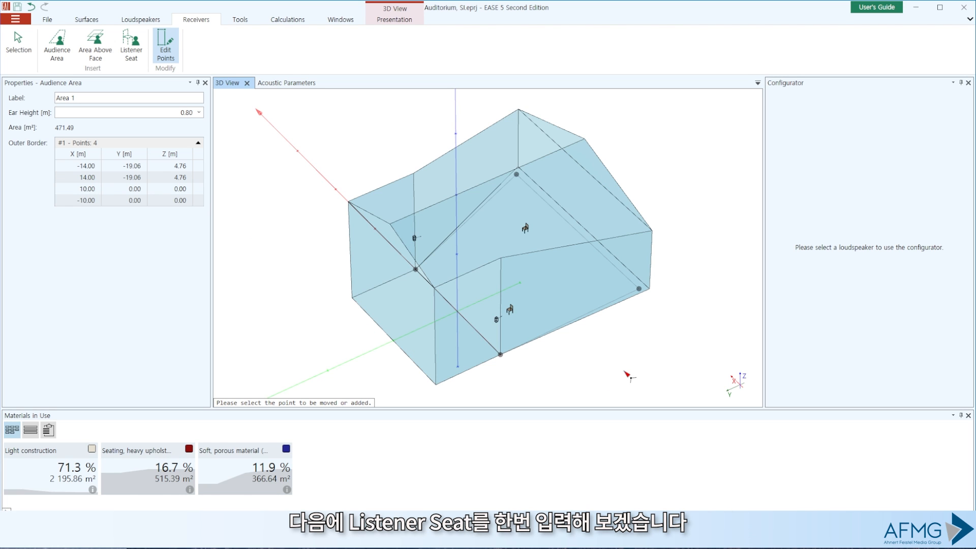
{"action": "middle_click_drag", "start_coordinate": [618, 359], "coordinate": [421, 248]}
{"action": "left_click", "coordinate": [131, 46]}
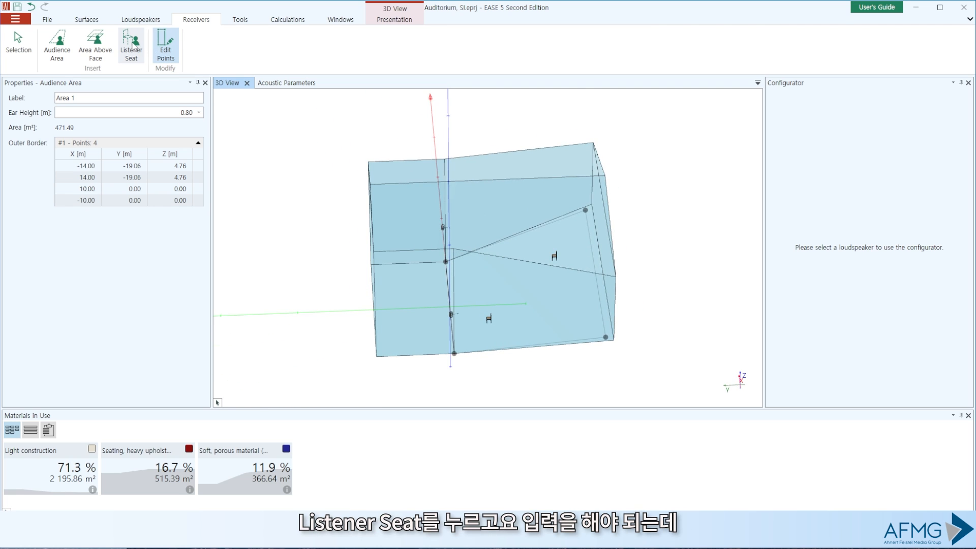
{"action": "scroll", "coordinate": [589, 349], "scroll_direction": "up", "scroll_amount": 4}
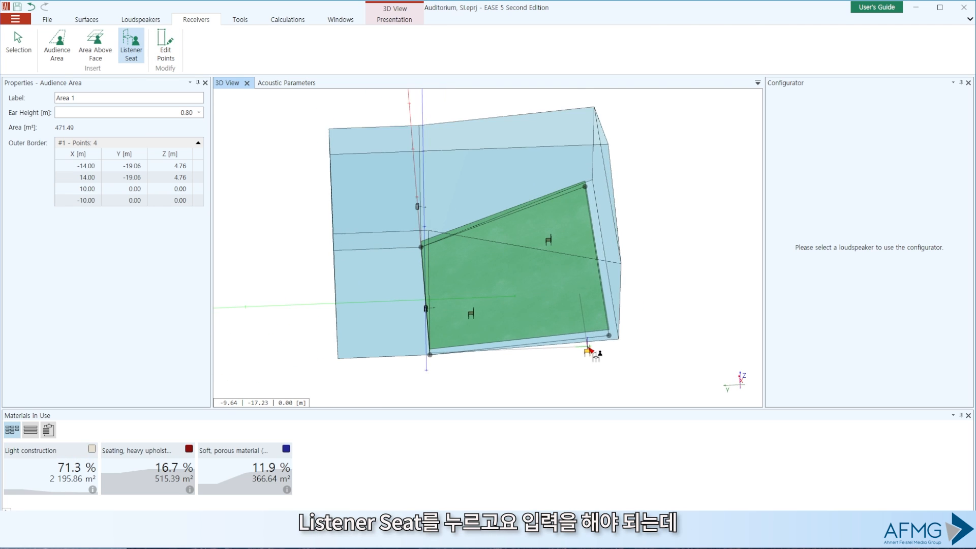
{"action": "middle_click_drag", "start_coordinate": [584, 305], "coordinate": [568, 254]}
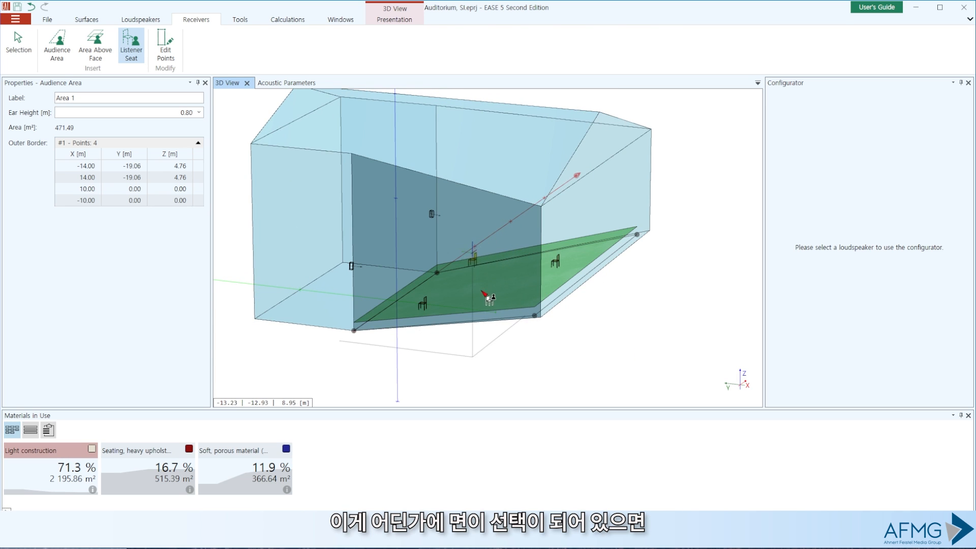
{"action": "middle_click_drag", "start_coordinate": [495, 273], "coordinate": [356, 294]}
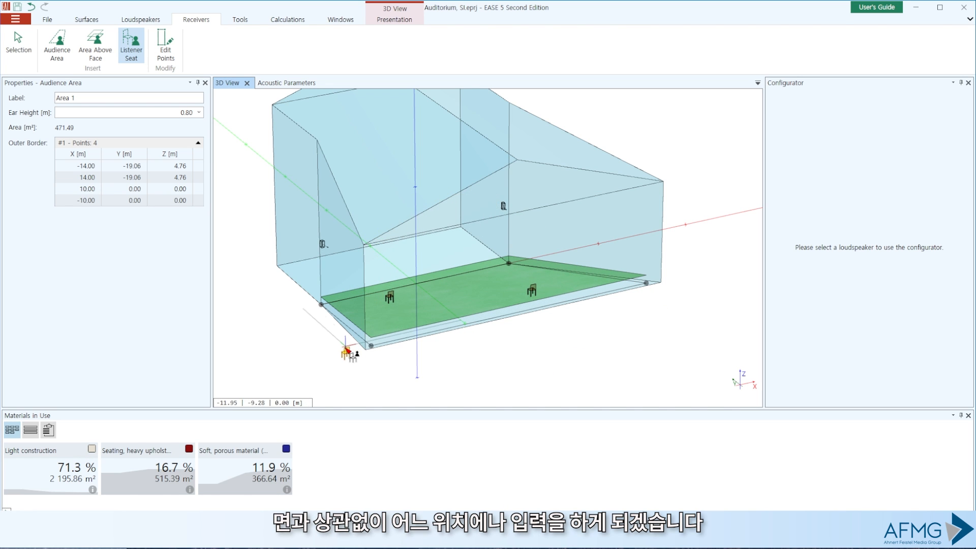
{"action": "middle_click_drag", "start_coordinate": [372, 351], "coordinate": [562, 384]}
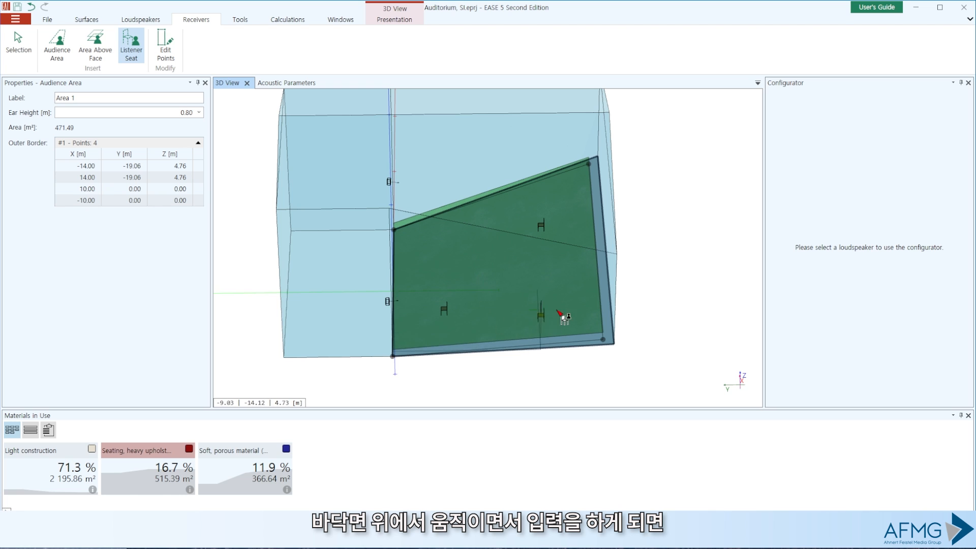
{"action": "left_click", "coordinate": [493, 230]}
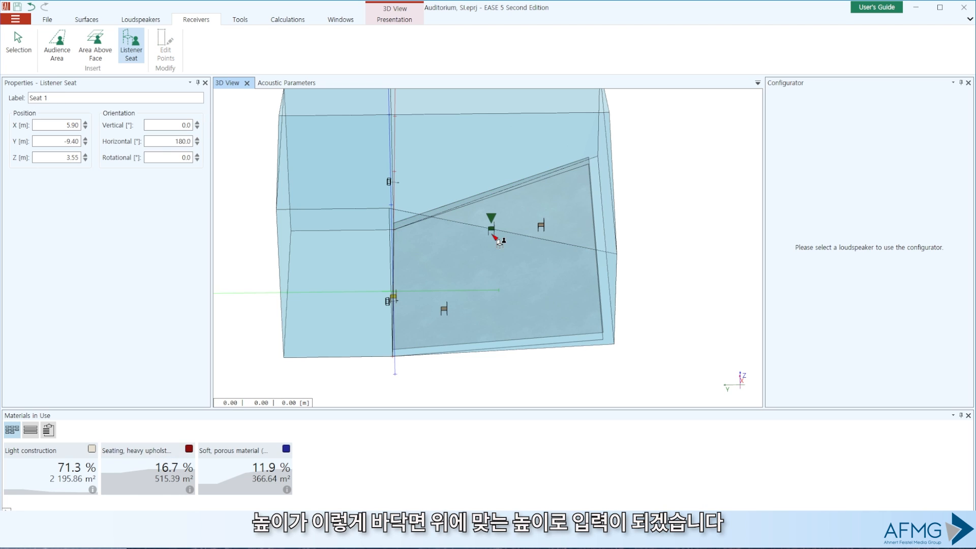
{"action": "left_click", "coordinate": [574, 288]}
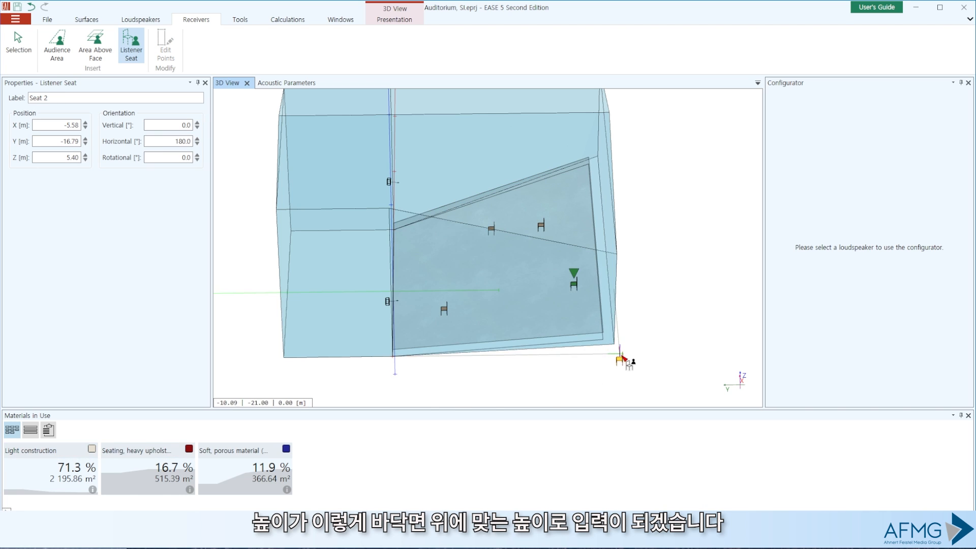
{"action": "mouse_move", "coordinate": [627, 373]}
{"action": "middle_mouse_down"}
{"action": "mouse_move", "coordinate": [622, 229]}
{"action": "mouse_move", "coordinate": [639, 371]}
{"action": "middle_mouse_up"}
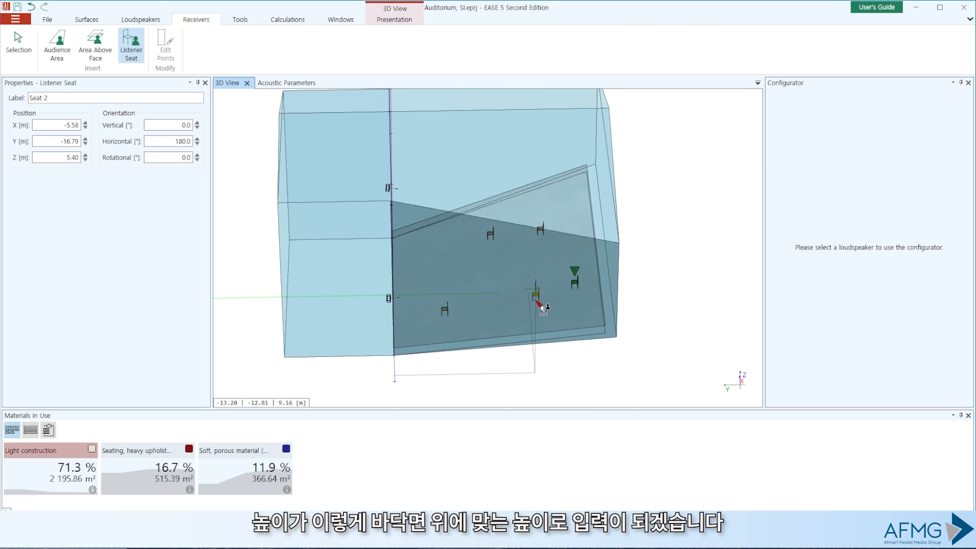
{"action": "left_click", "coordinate": [499, 274]}
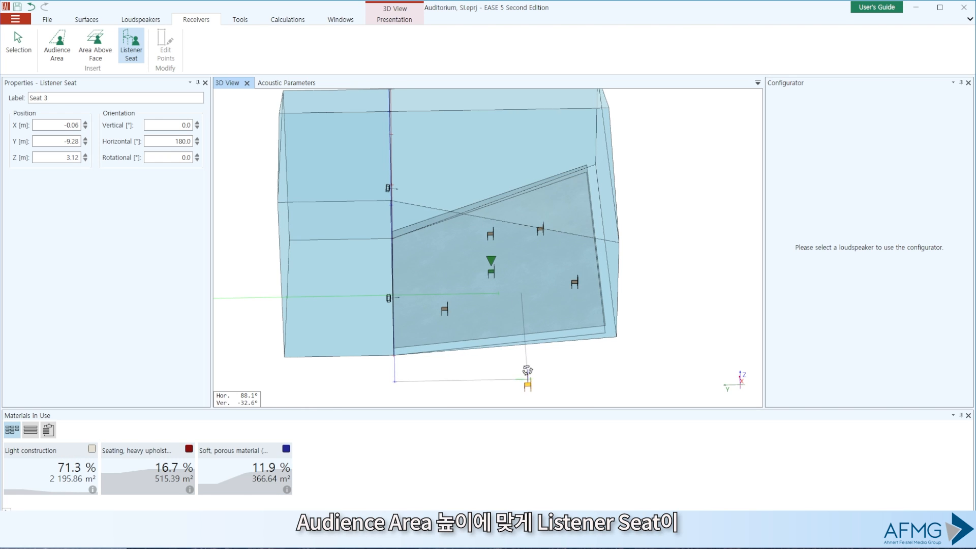
{"action": "middle_click_drag", "start_coordinate": [525, 370], "coordinate": [518, 263]}
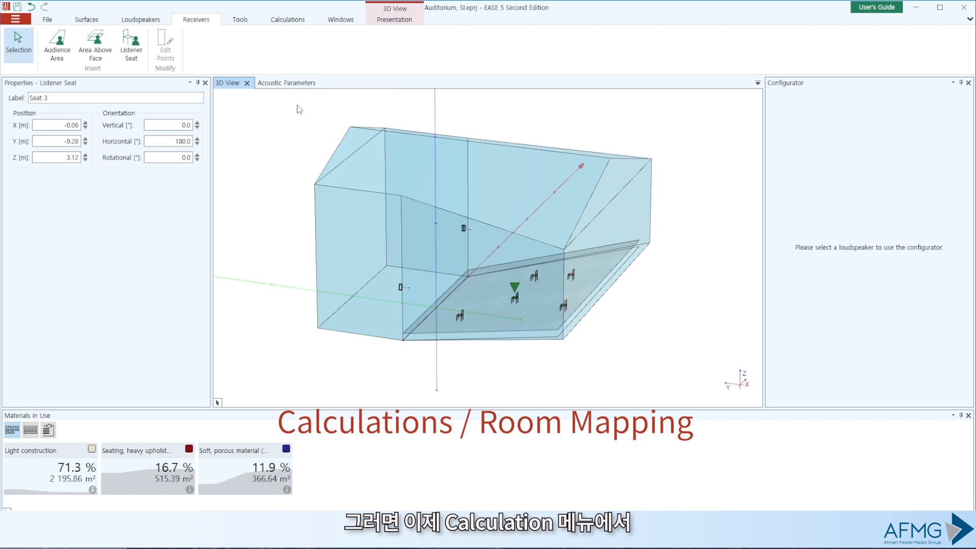
Open the Room Mapping module for the auditorium, move its window slightly, and return to the project's 3D view
{"action": "left_click", "coordinate": [288, 19]}
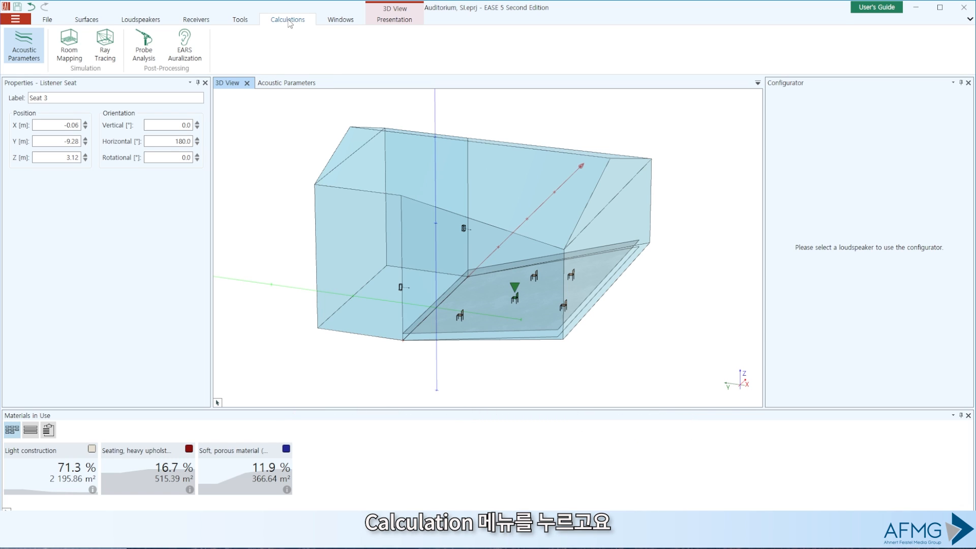
{"action": "left_click", "coordinate": [70, 41]}
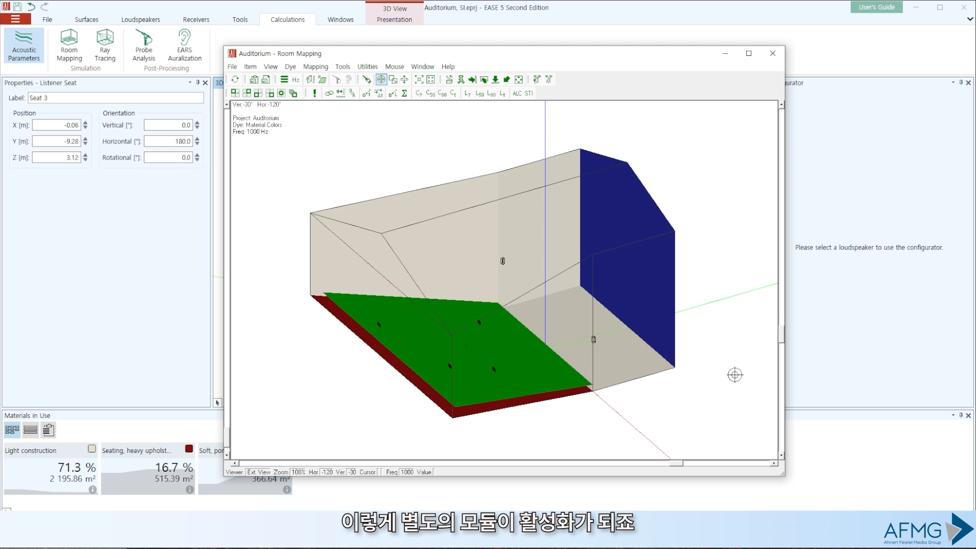
{"action": "left_click_drag", "start_coordinate": [598, 57], "coordinate": [609, 39]}
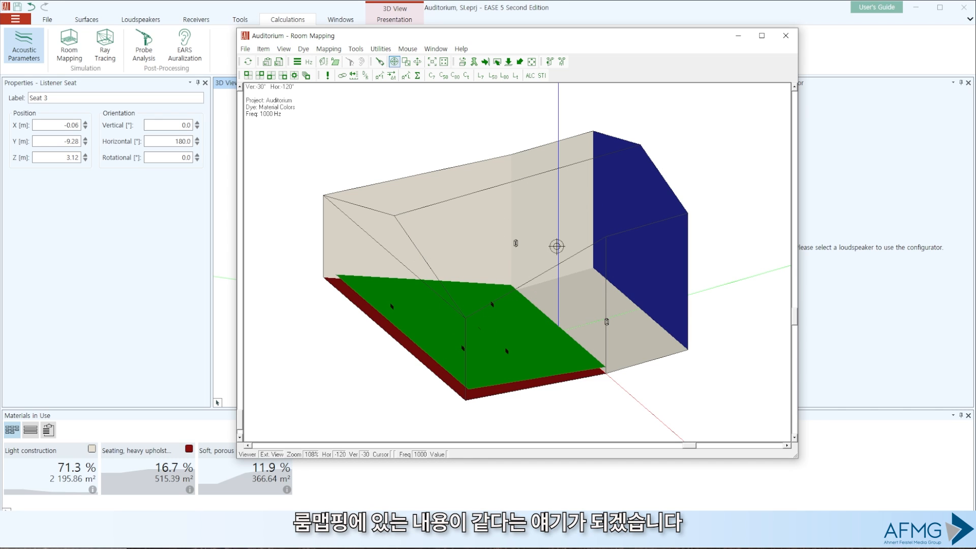
{"action": "left_click", "coordinate": [829, 60]}
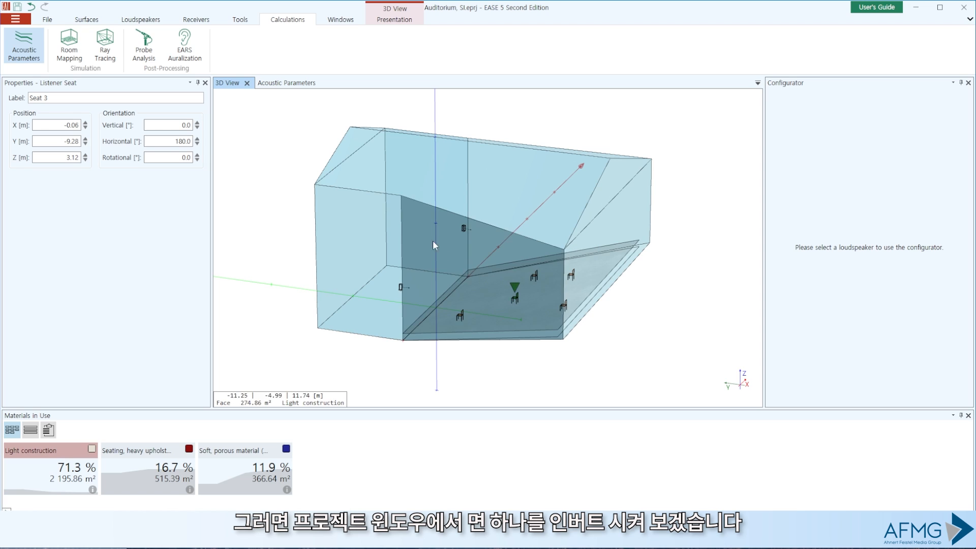
Invert the sloped ceiling face on the negative-X side of the auditorium
{"action": "left_click", "coordinate": [420, 172]}
{"action": "right_click", "coordinate": [420, 173]}
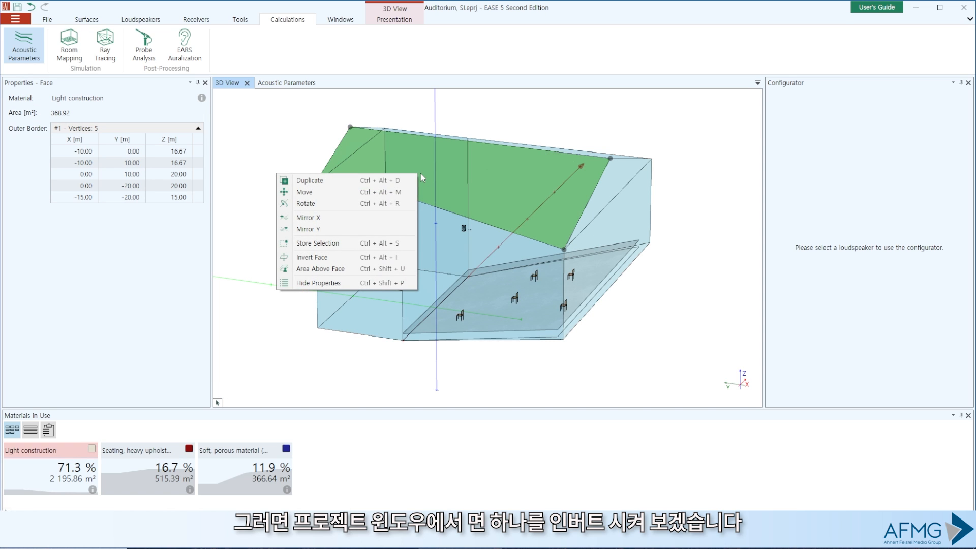
{"action": "left_click", "coordinate": [337, 259]}
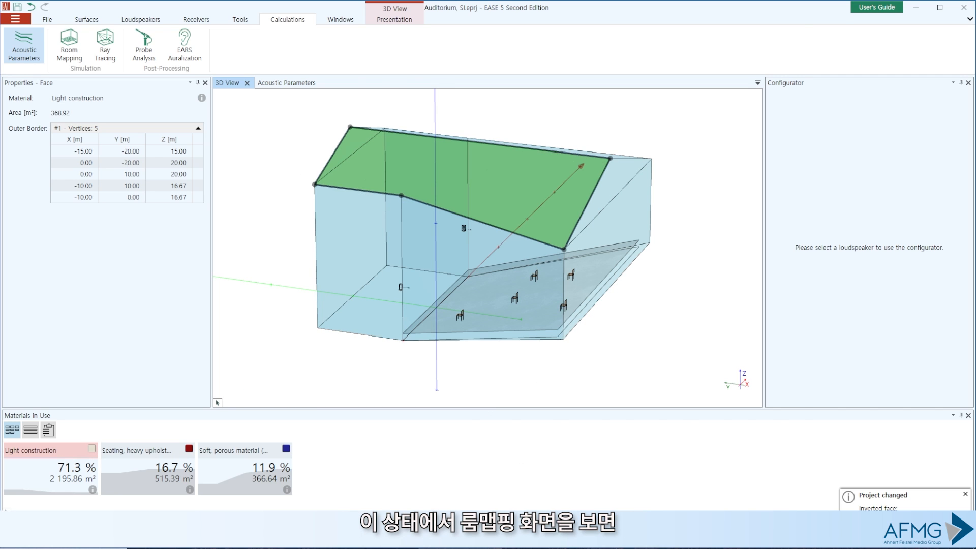
Switch to the Room Mapping window and acquire the changed project data, declining the map recalculation
{"action": "key", "text": "alt+Tab"}
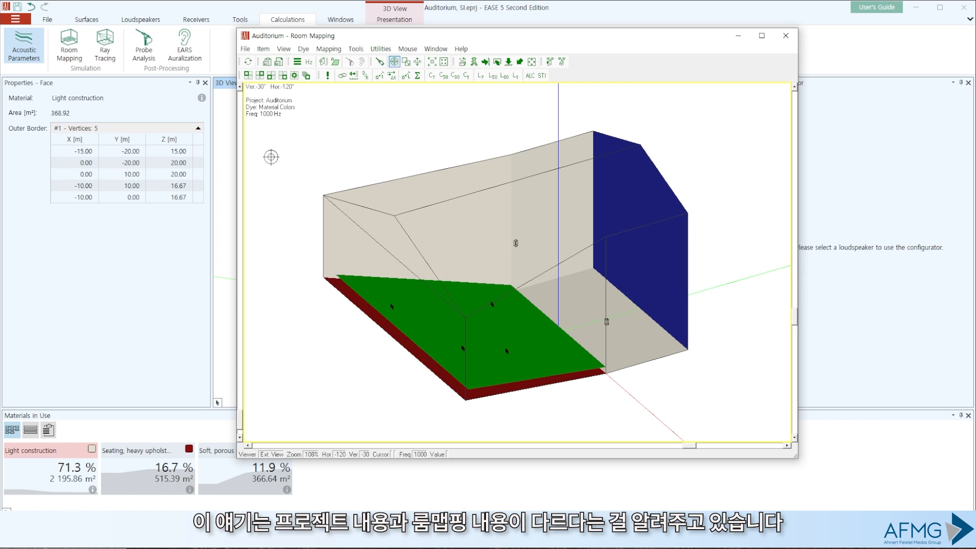
{"action": "left_click", "coordinate": [245, 48]}
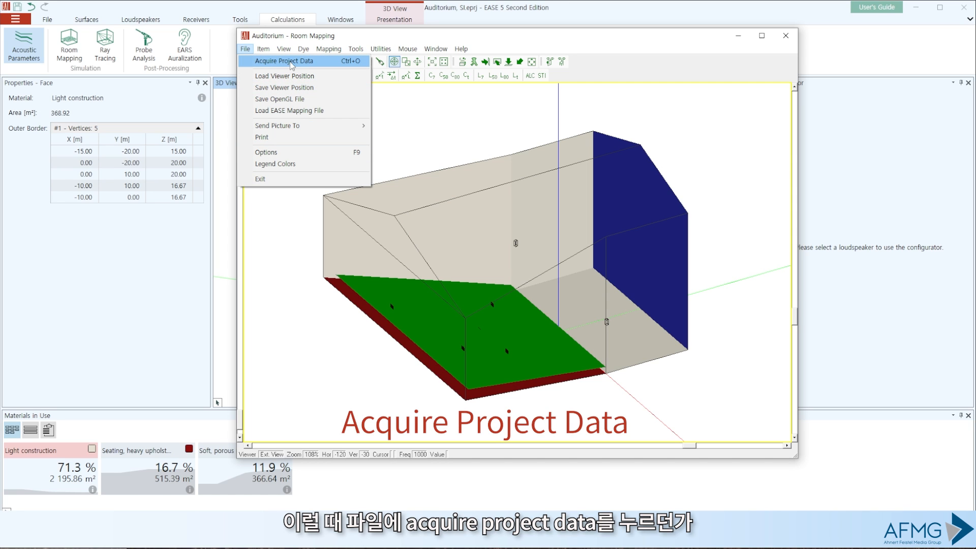
{"action": "left_click", "coordinate": [360, 33]}
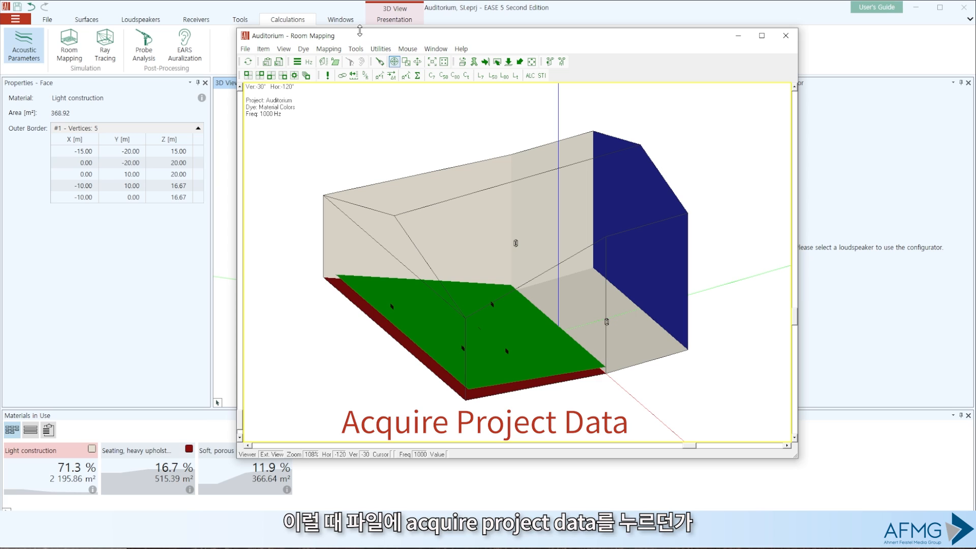
{"action": "left_click", "coordinate": [247, 62]}
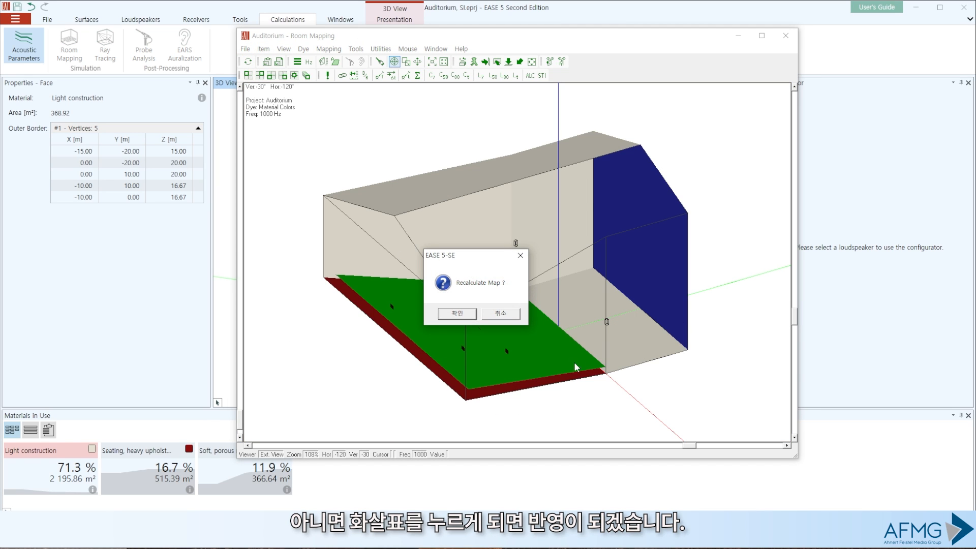
{"action": "left_click", "coordinate": [500, 313]}
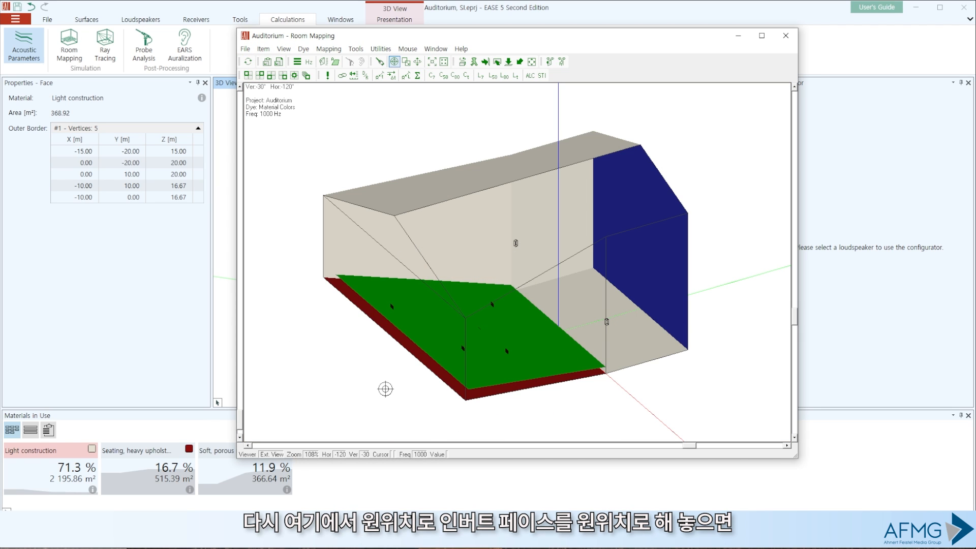
Return to the project's 3D view and invert the same ceiling face back to its original orientation
{"action": "left_click", "coordinate": [496, 539]}
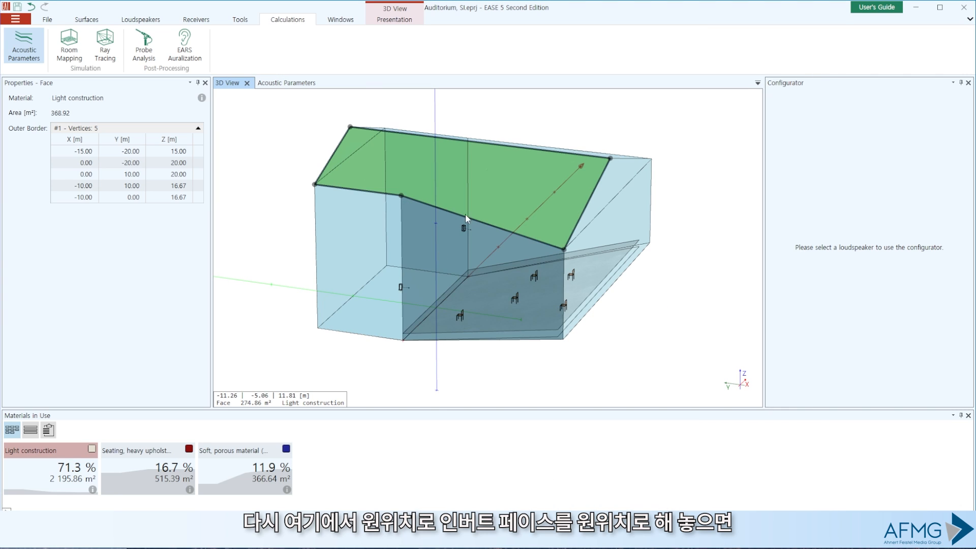
{"action": "right_click", "coordinate": [483, 167]}
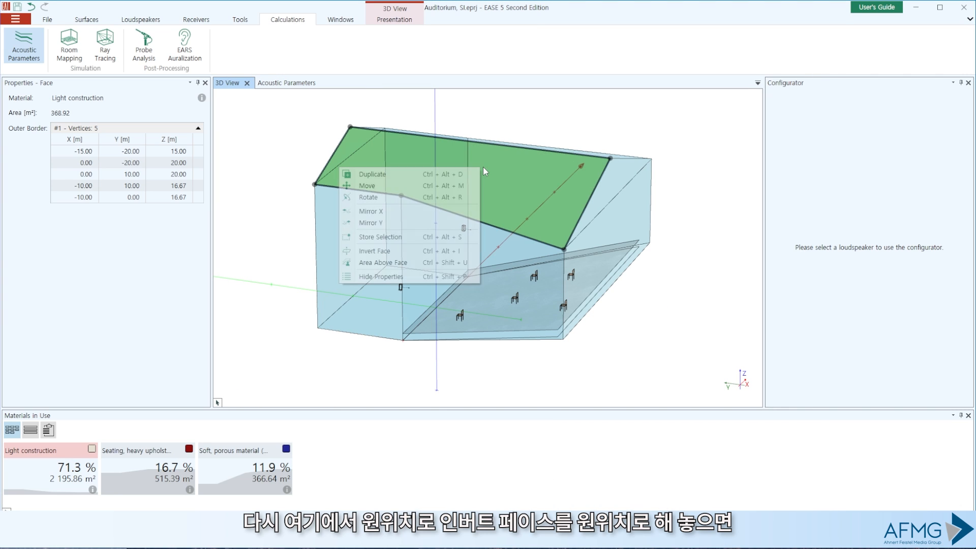
{"action": "left_click", "coordinate": [396, 255]}
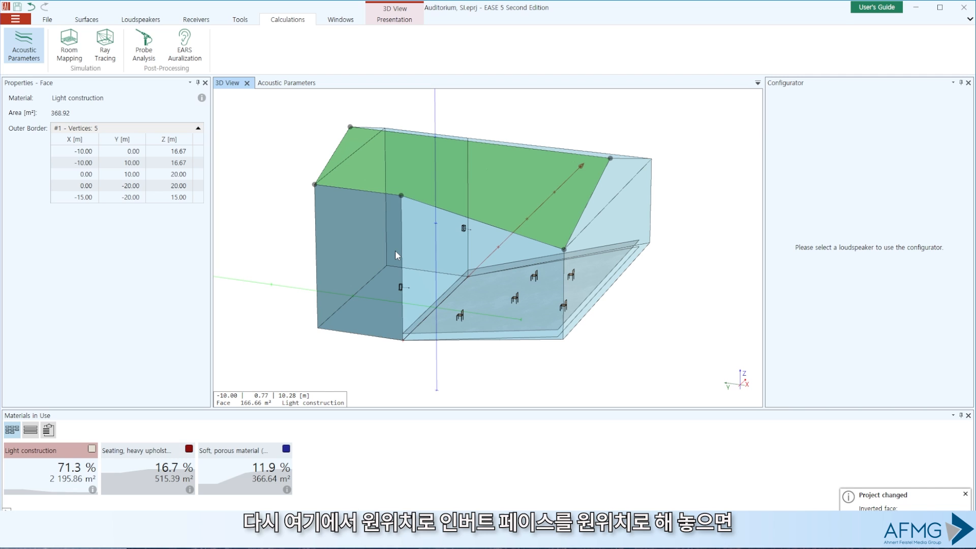
Acquire the project data again in Room Mapping for the restored ceiling face, without recalculating the map
{"action": "key", "text": "alt+Tab"}
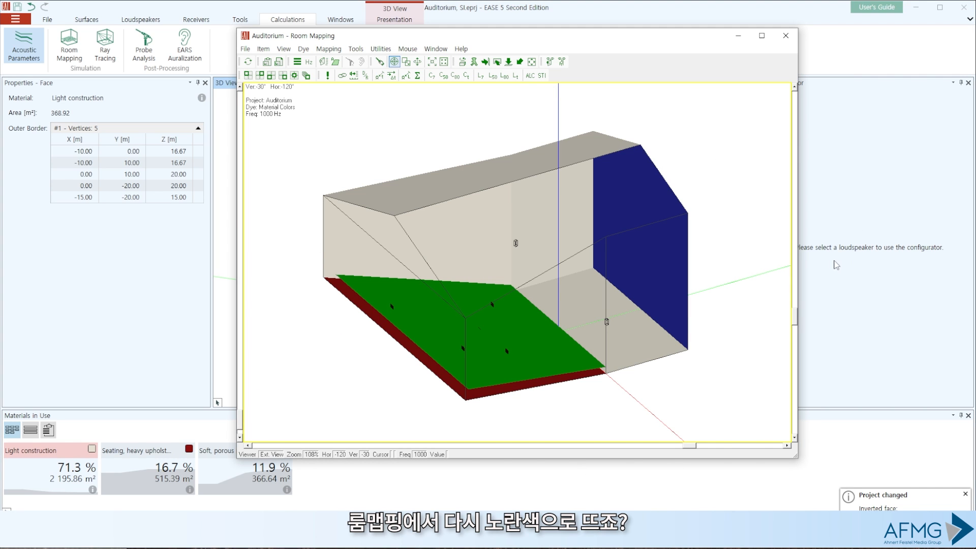
{"action": "left_click", "coordinate": [248, 62]}
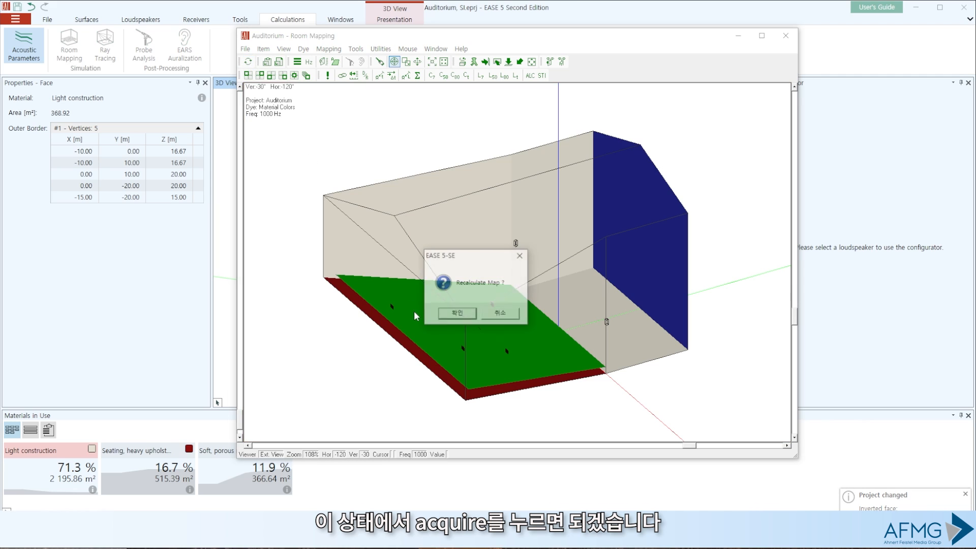
{"action": "left_click", "coordinate": [514, 314]}
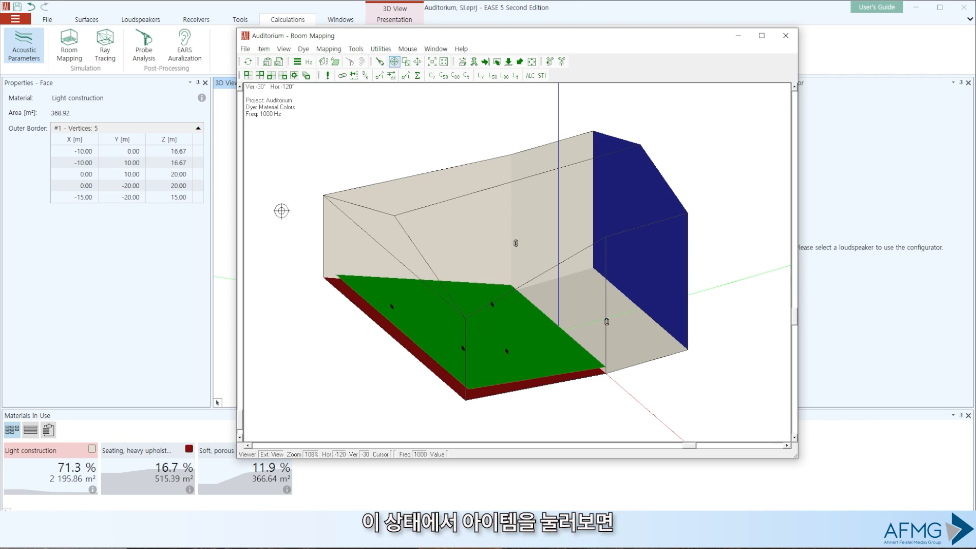
Hide the loudspeakers and the audience areas in the Room Mapping display
{"action": "left_click", "coordinate": [263, 50]}
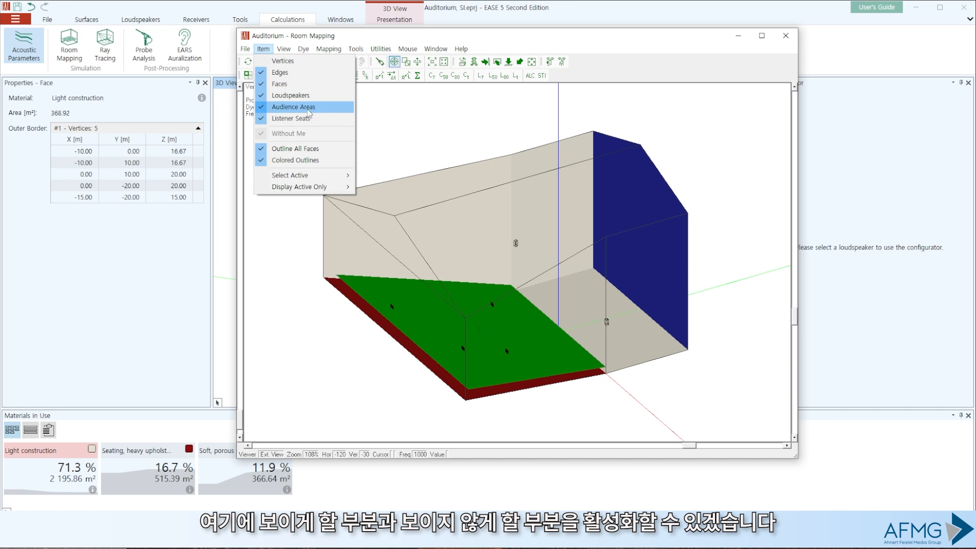
{"action": "left_click", "coordinate": [279, 97]}
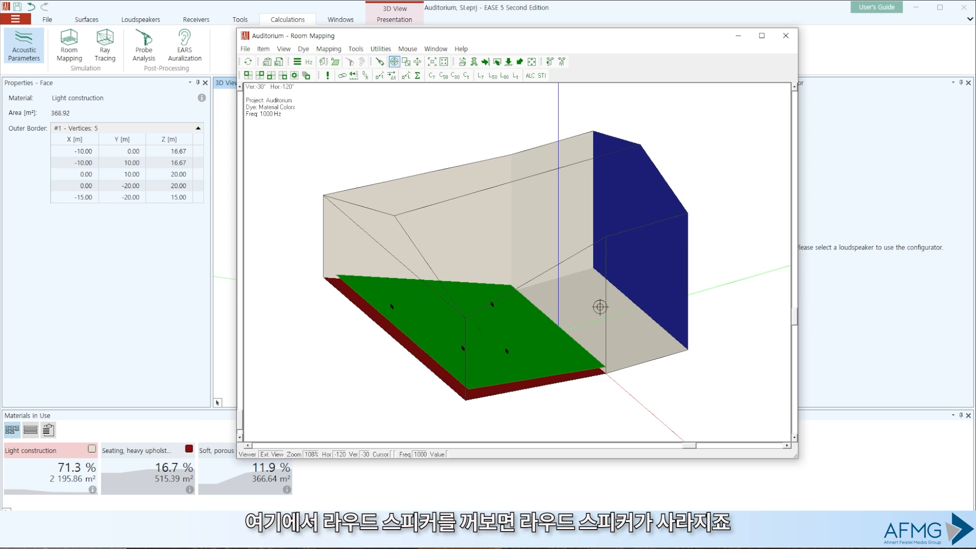
{"action": "left_click", "coordinate": [264, 49]}
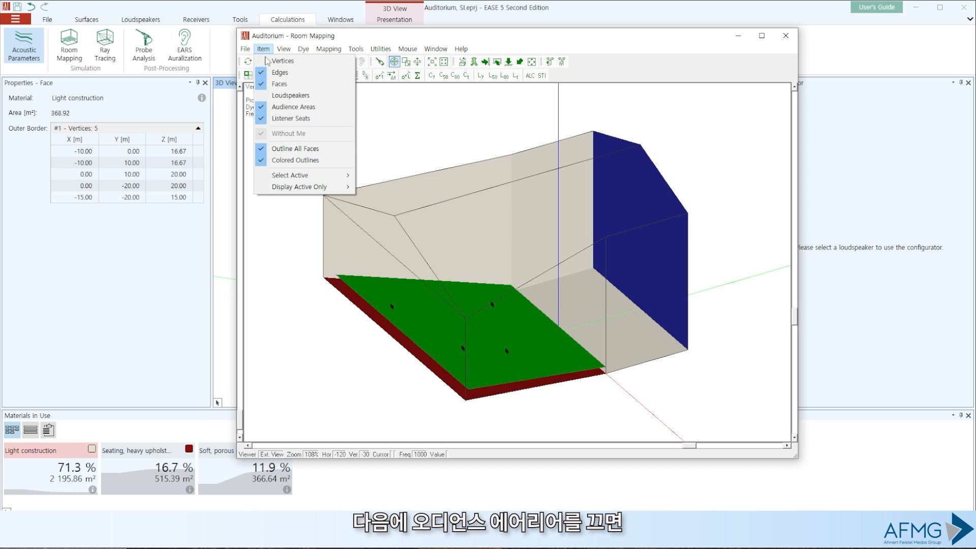
{"action": "left_click", "coordinate": [282, 108]}
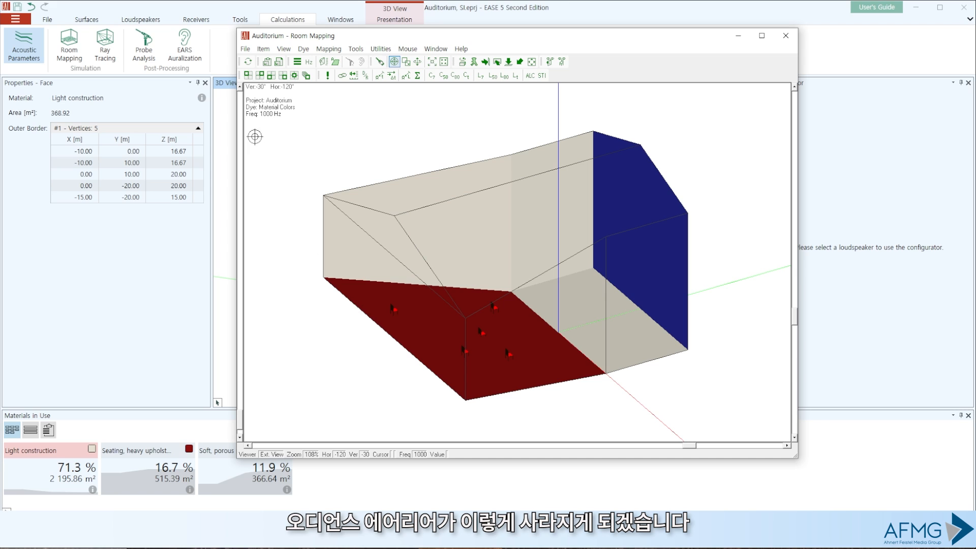
Show the loudspeakers and audience areas again in the Room Mapping display
{"action": "left_click", "coordinate": [262, 50]}
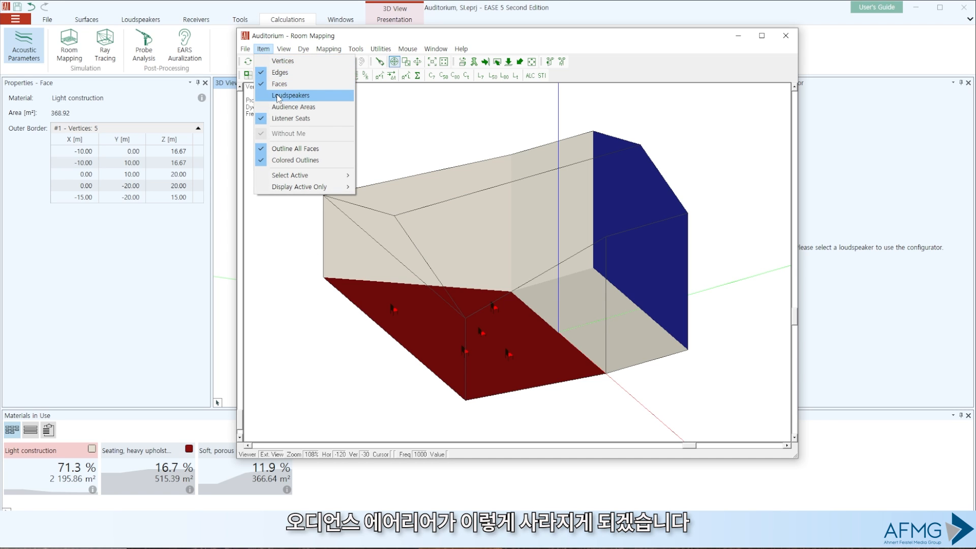
{"action": "left_click", "coordinate": [277, 95]}
{"action": "left_click", "coordinate": [262, 50]}
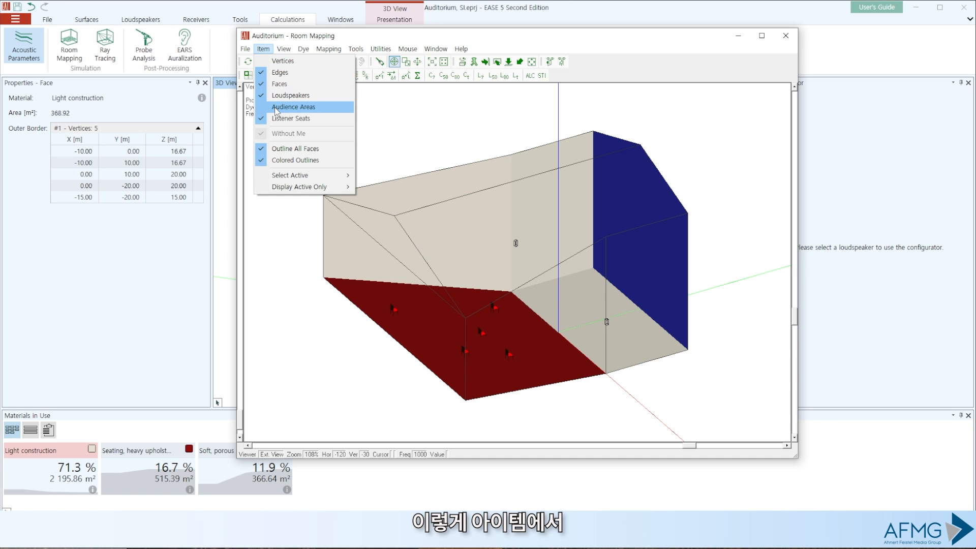
{"action": "left_click", "coordinate": [282, 108]}
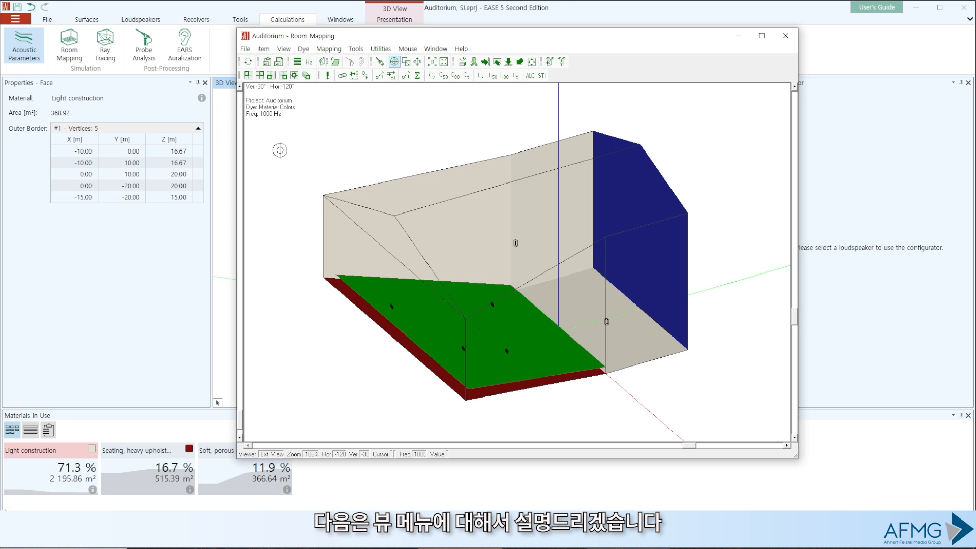
Shift and zoom in on the room model, resetting it to the full view each time
{"action": "left_click", "coordinate": [284, 49]}
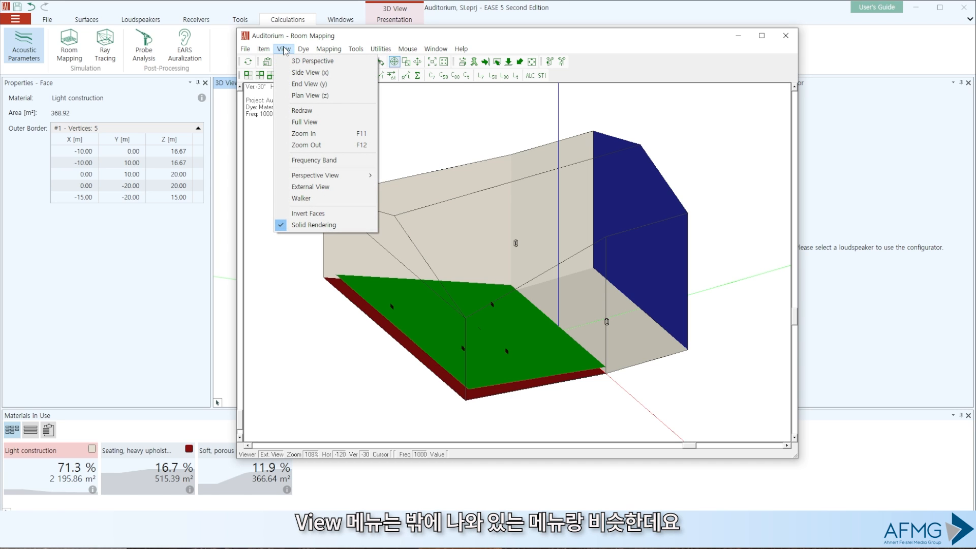
{"action": "left_click", "coordinate": [450, 135]}
{"action": "left_click", "coordinate": [450, 135]}
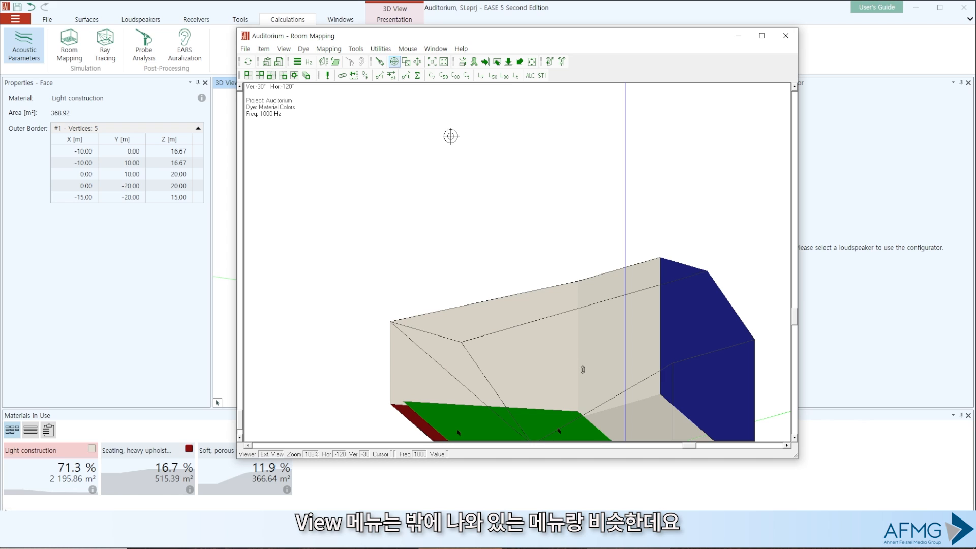
{"action": "left_click", "coordinate": [532, 61]}
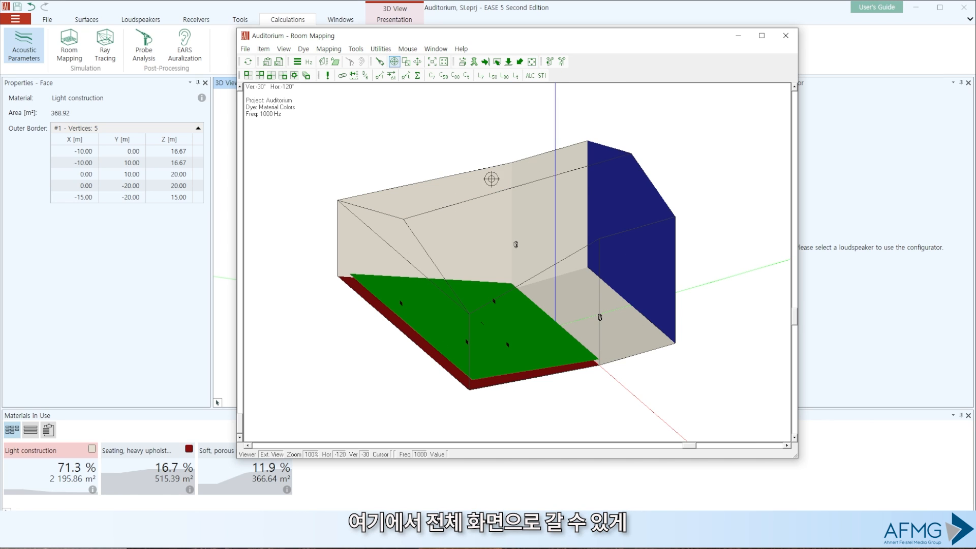
{"action": "scroll", "coordinate": [519, 279], "scroll_direction": "up", "scroll_amount": 5}
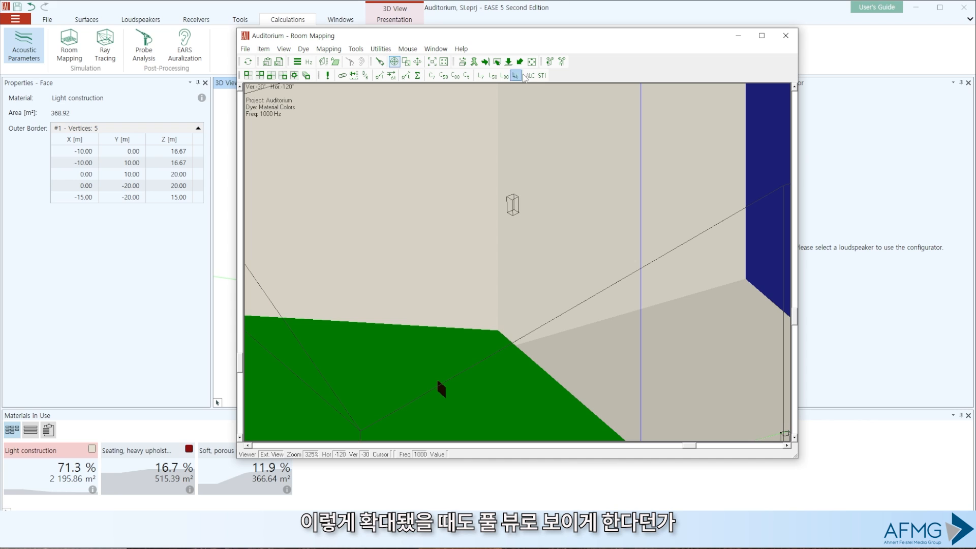
{"action": "left_click", "coordinate": [532, 61]}
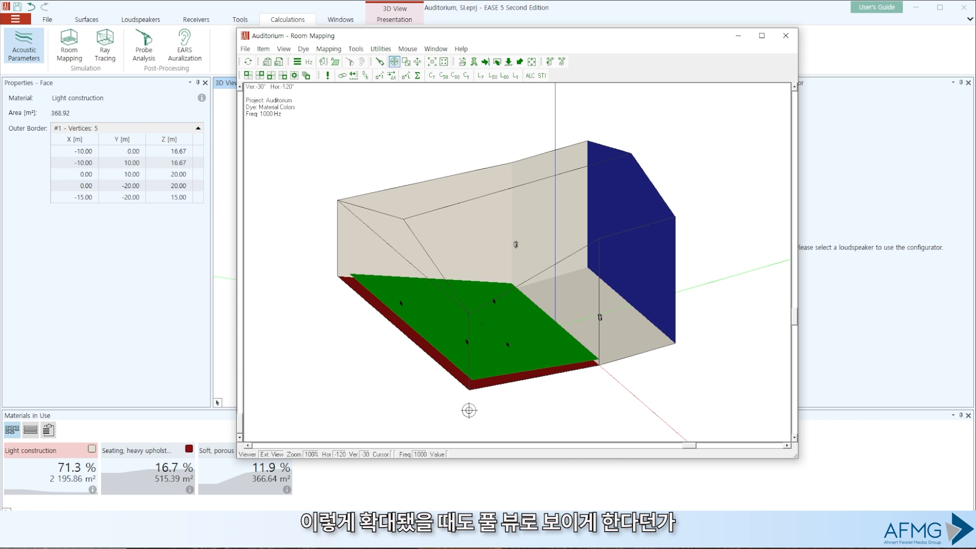
View the room from the side, end and plan directions, finishing in the 3D perspective
{"action": "left_click", "coordinate": [485, 62]}
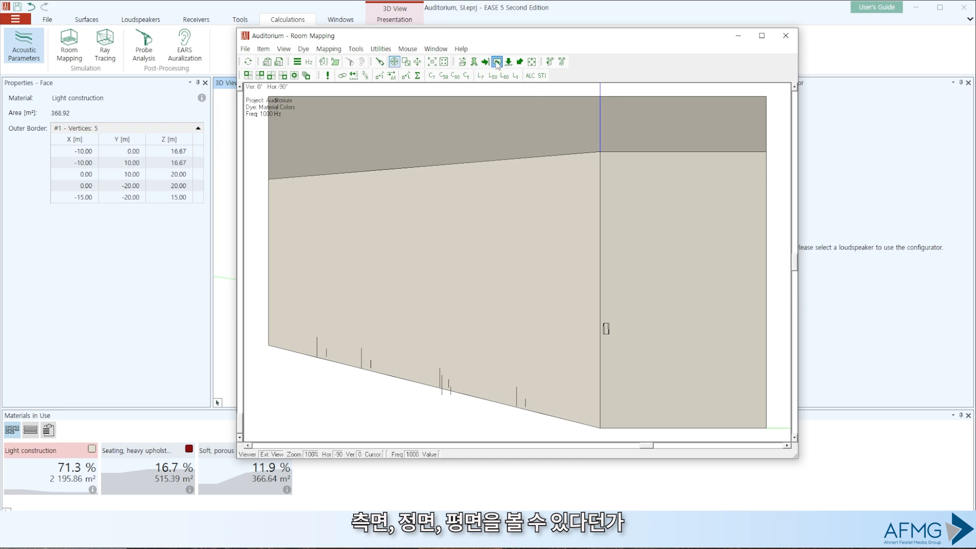
{"action": "left_click", "coordinate": [498, 63]}
{"action": "left_click", "coordinate": [509, 62]}
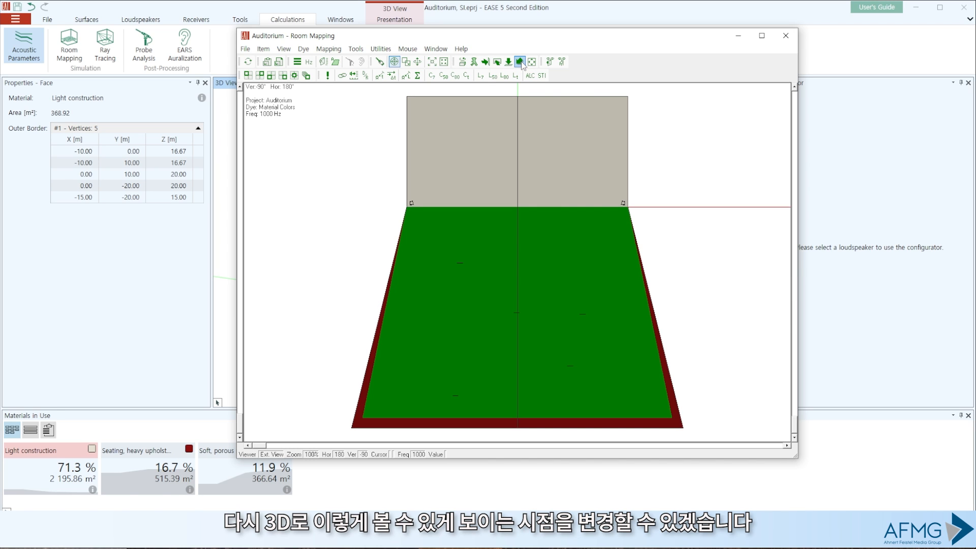
{"action": "left_click", "coordinate": [520, 62]}
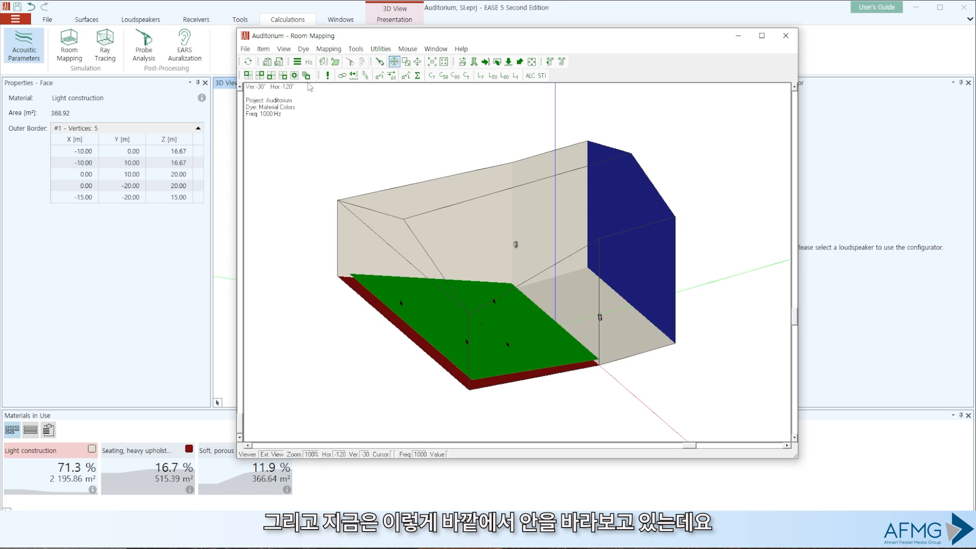
Display the room in Perspective View from the Left loudspeaker's position
{"action": "left_click", "coordinate": [283, 49]}
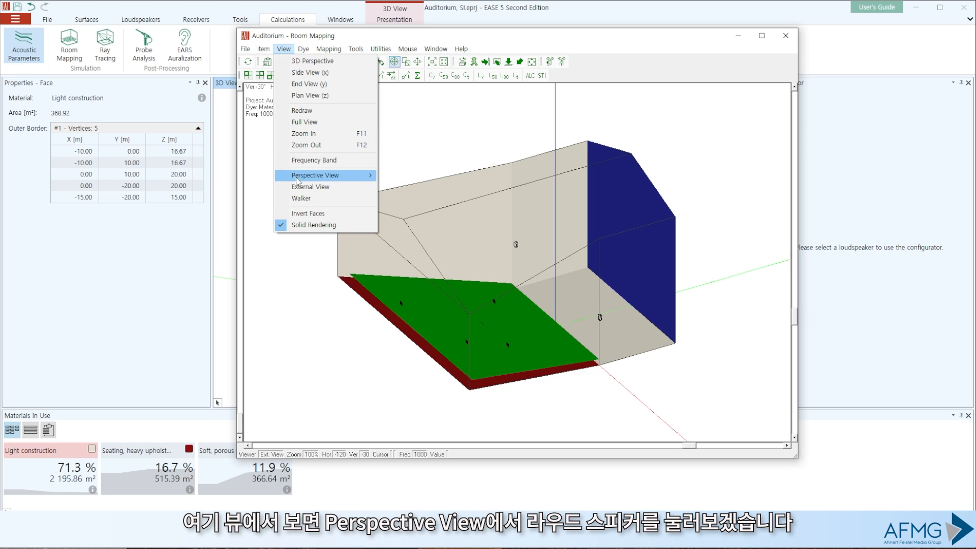
{"action": "mouse_move", "coordinate": [306, 180]}
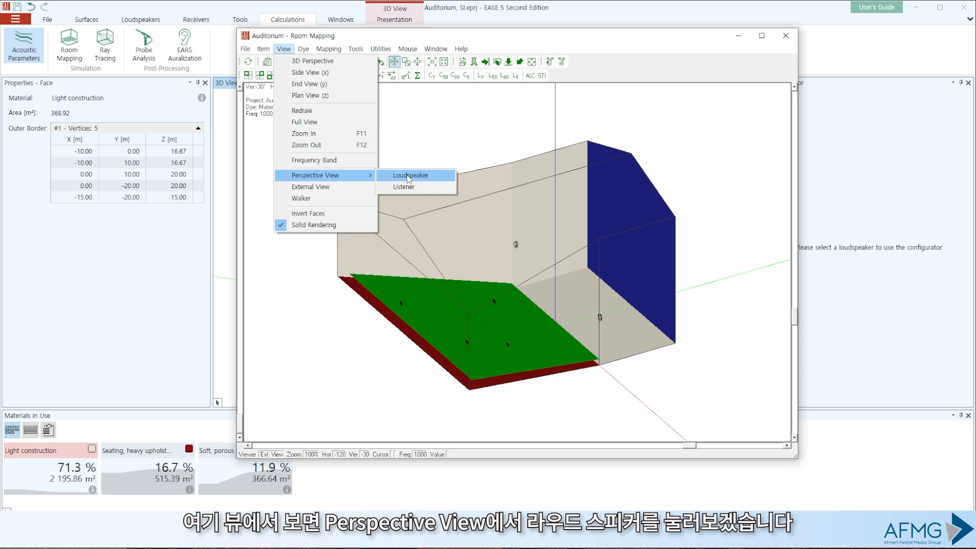
{"action": "left_click", "coordinate": [422, 176]}
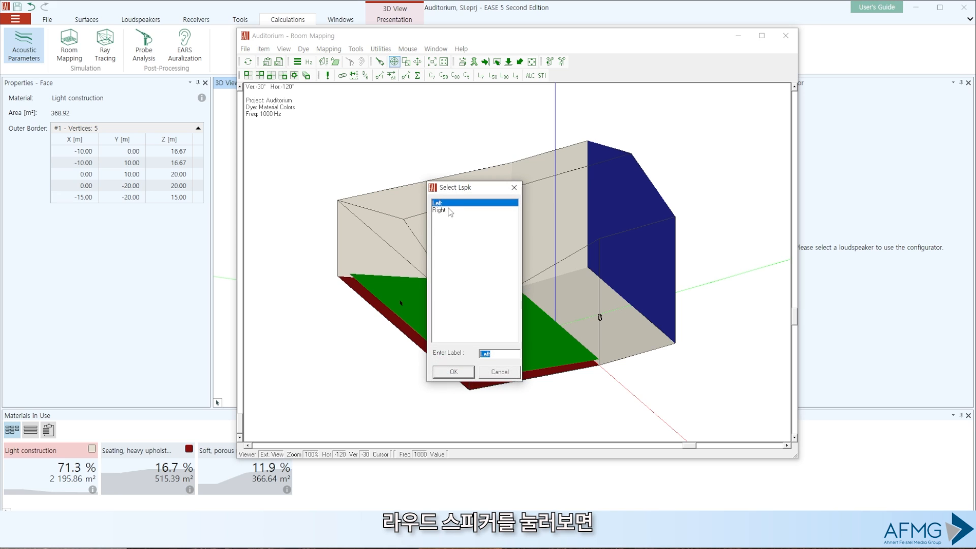
{"action": "left_click", "coordinate": [462, 376]}
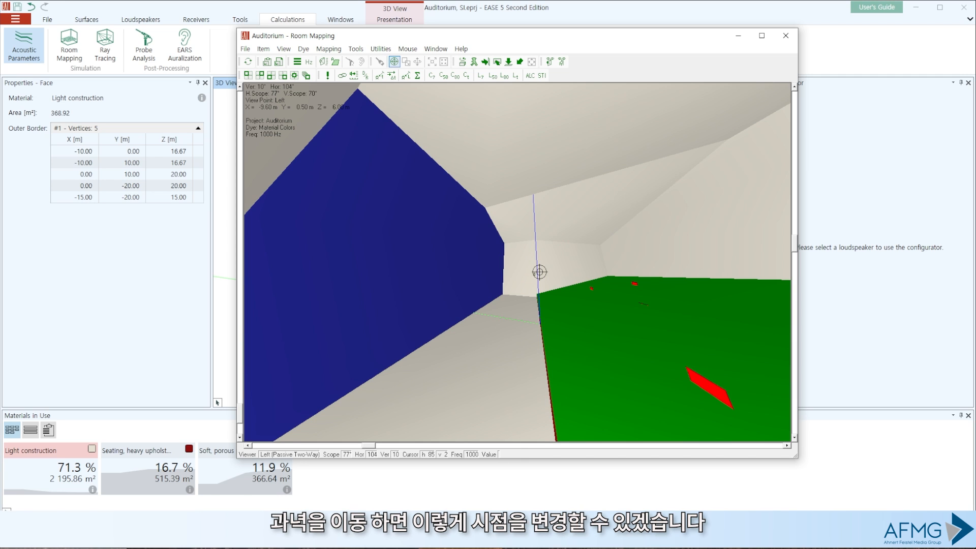
Look around the room from the Left loudspeaker, turning between the stage wall and the audience area
{"action": "left_click", "coordinate": [538, 272]}
{"action": "left_click", "coordinate": [578, 275]}
{"action": "left_click", "coordinate": [595, 255]}
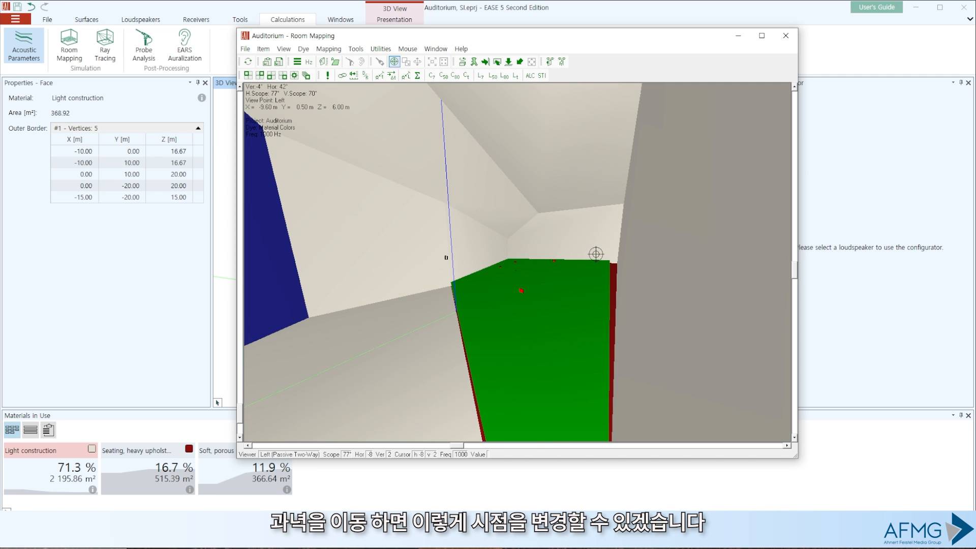
{"action": "left_click", "coordinate": [444, 247]}
{"action": "left_click", "coordinate": [433, 262]}
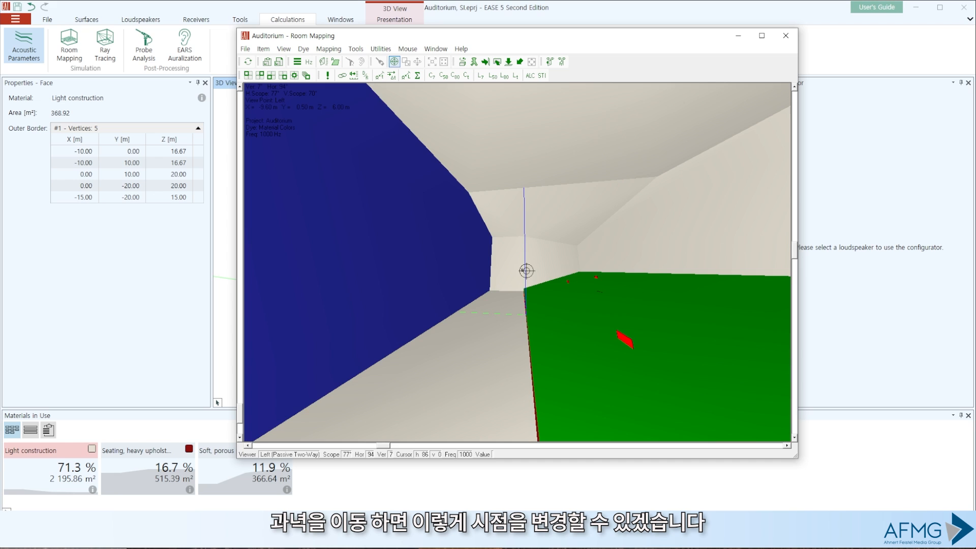
{"action": "left_click", "coordinate": [528, 271]}
{"action": "left_click", "coordinate": [571, 263]}
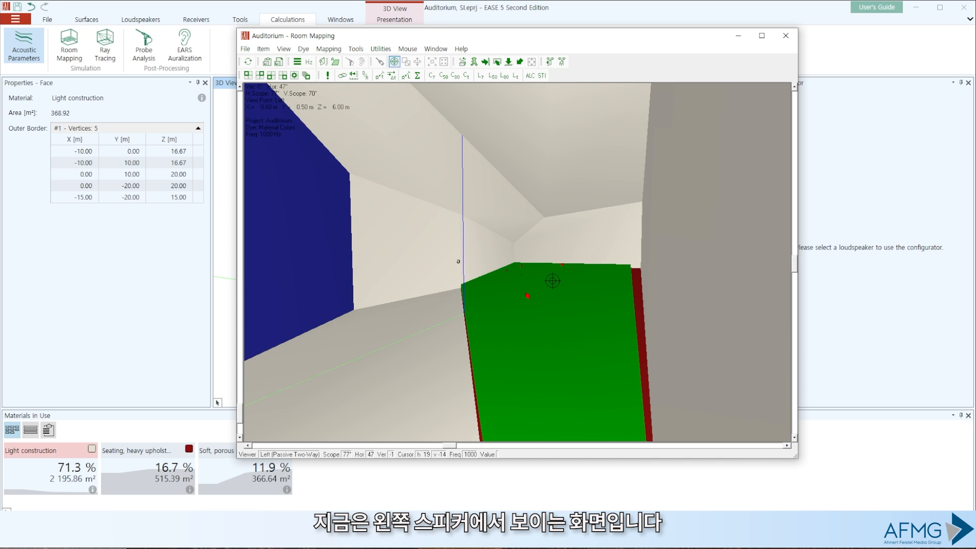
Tilt the Left loudspeaker's view down and back up over the audience area
{"action": "left_click", "coordinate": [549, 340]}
{"action": "left_click", "coordinate": [519, 242]}
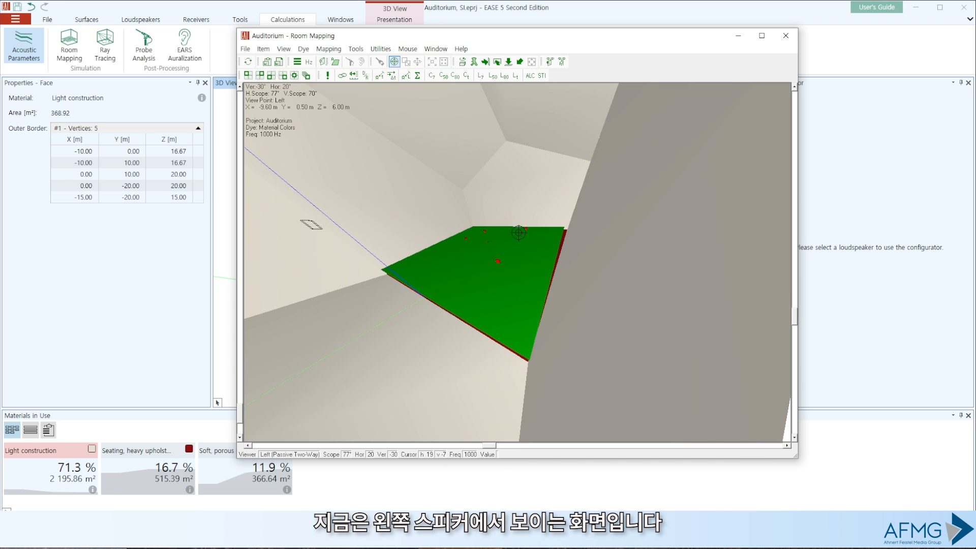
{"action": "left_click", "coordinate": [521, 195]}
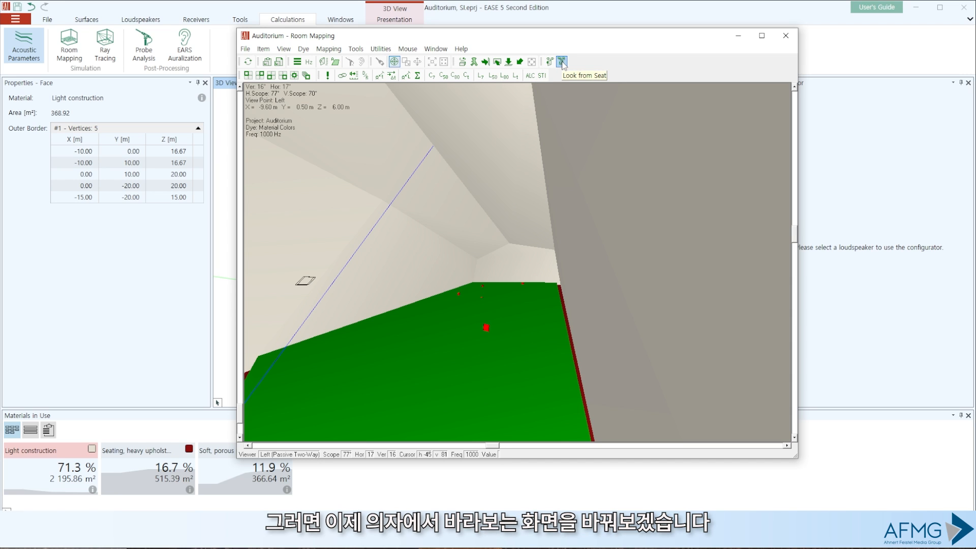
Display the room in perspective from the listener position Seat 1
{"action": "left_click", "coordinate": [284, 49]}
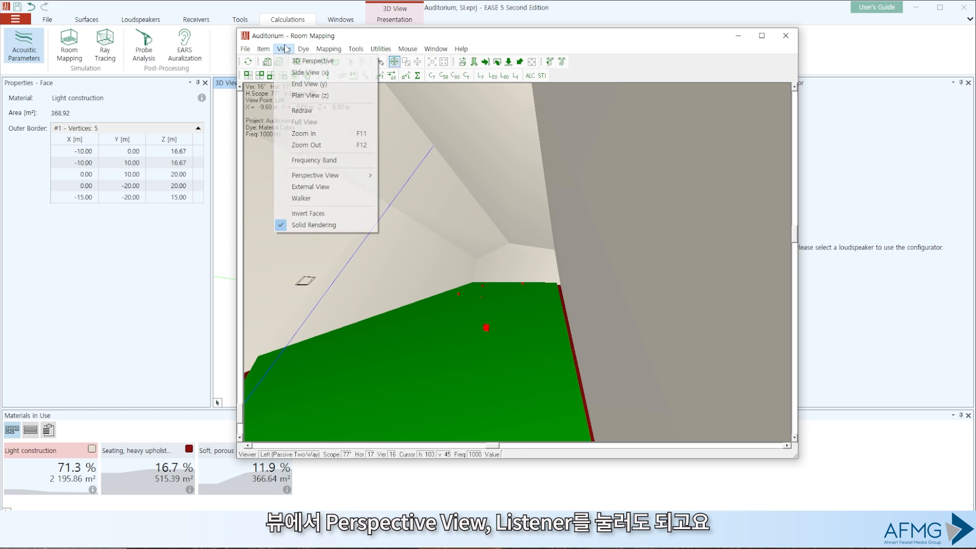
{"action": "mouse_move", "coordinate": [314, 178]}
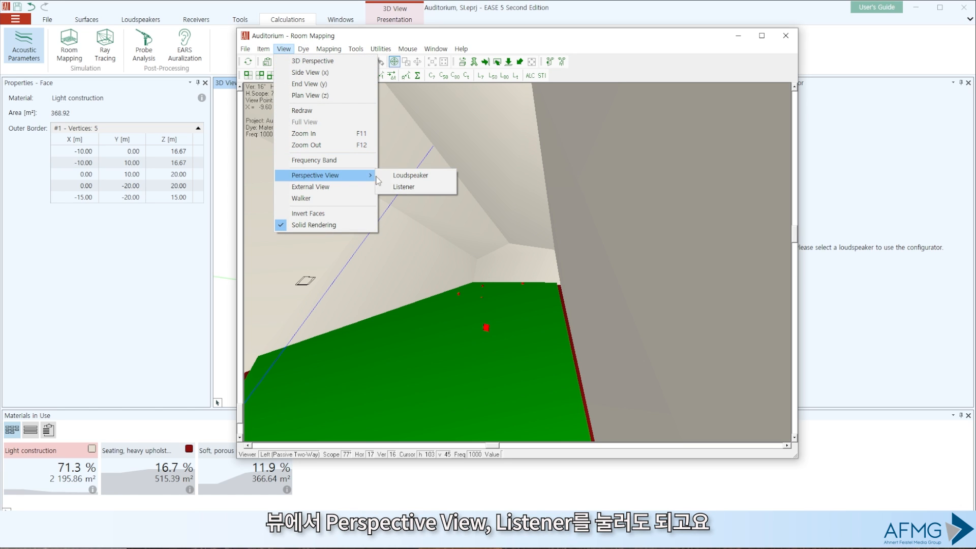
{"action": "left_click", "coordinate": [403, 187]}
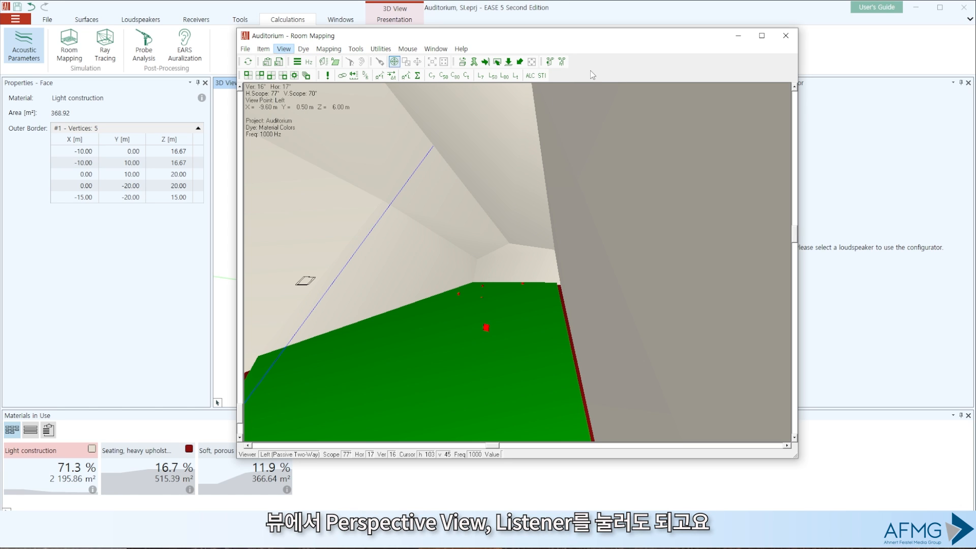
{"action": "left_click", "coordinate": [561, 61]}
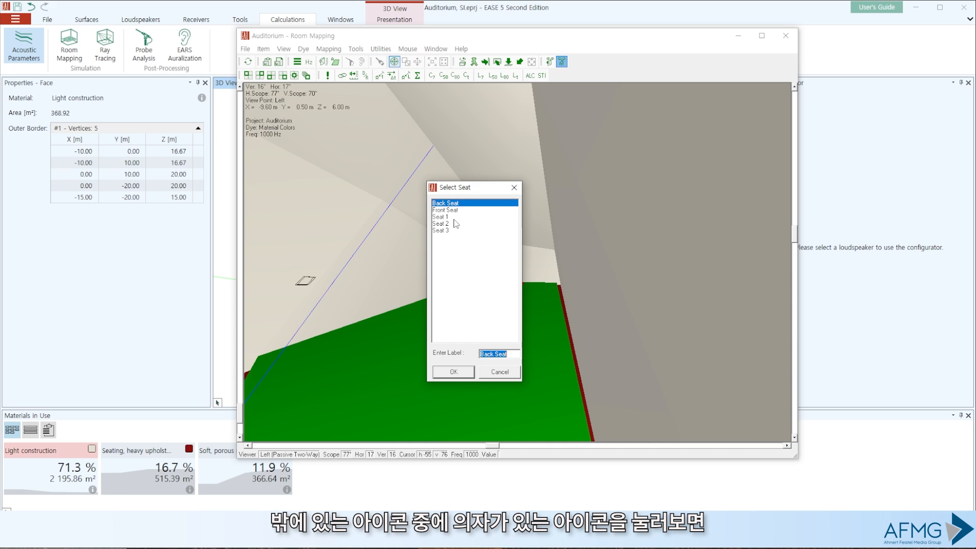
{"action": "left_click", "coordinate": [454, 217]}
{"action": "left_click", "coordinate": [455, 373]}
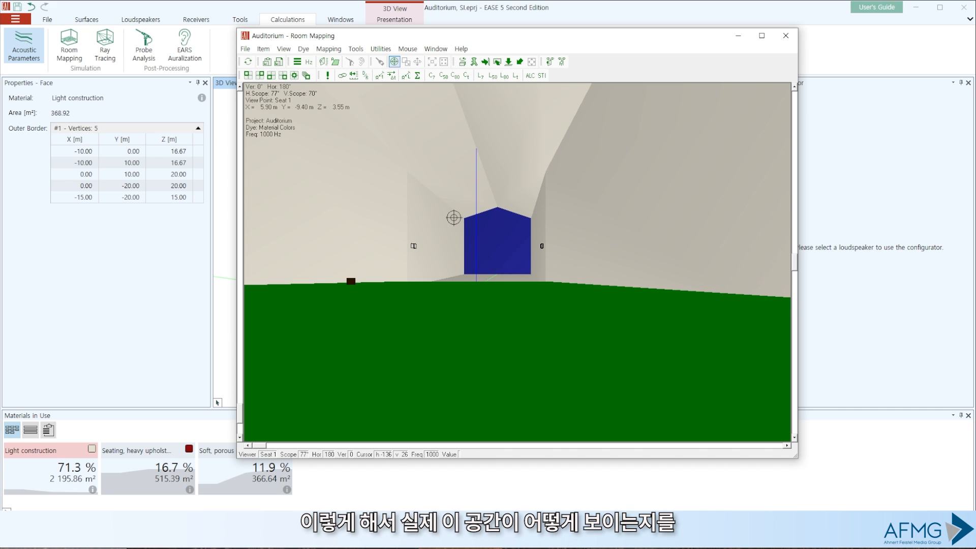
Look around towards the stage wall from Seat 1 and return to the External View
{"action": "left_click_drag", "start_coordinate": [454, 218], "coordinate": [516, 218]}
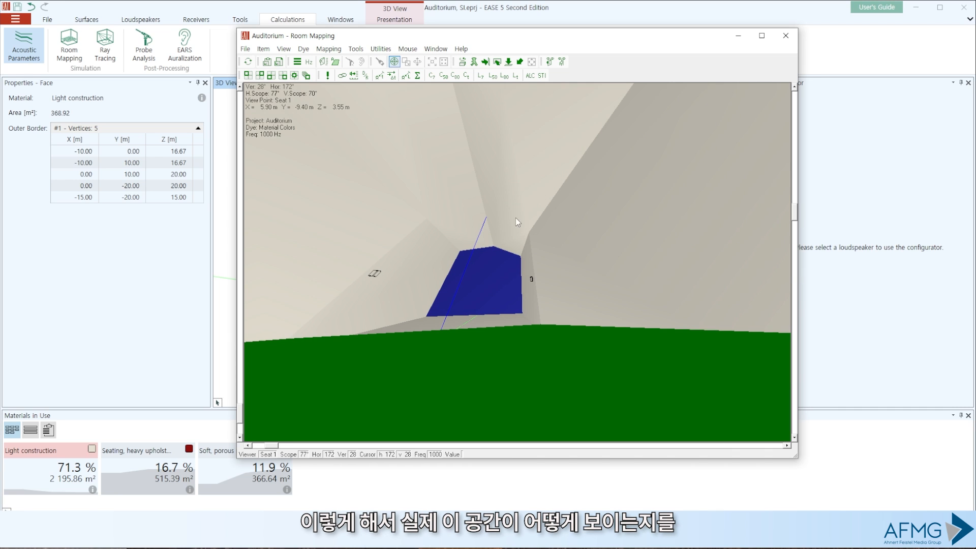
{"action": "left_click", "coordinate": [490, 317]}
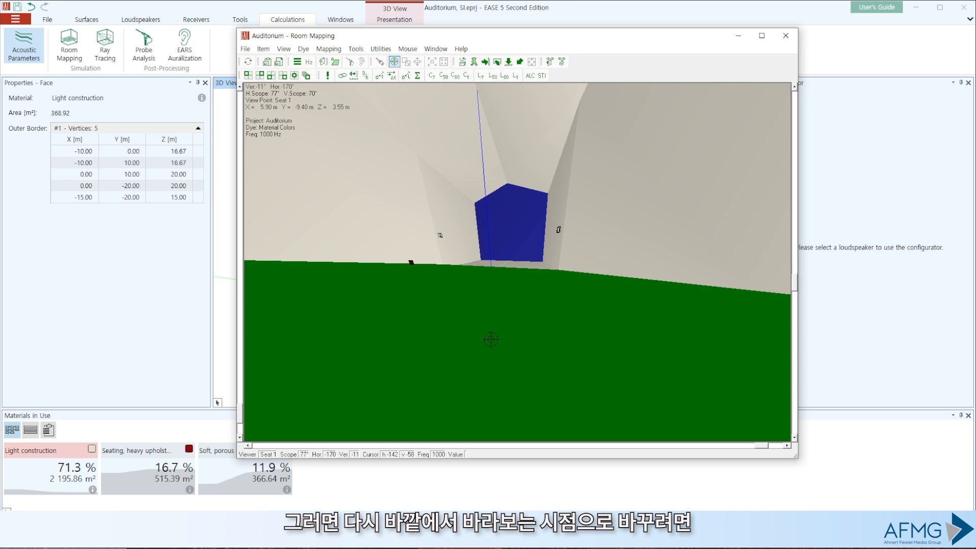
{"action": "left_click", "coordinate": [285, 49]}
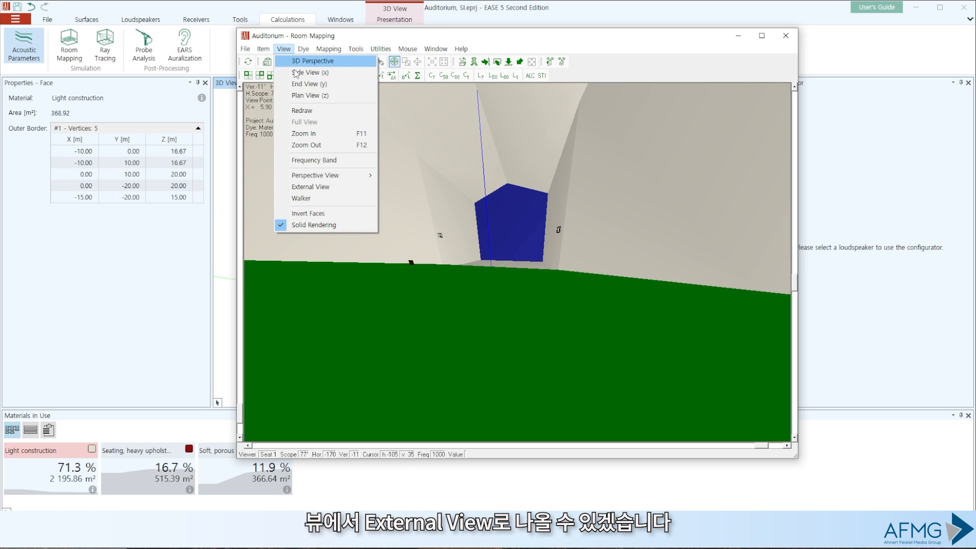
{"action": "left_click", "coordinate": [320, 187]}
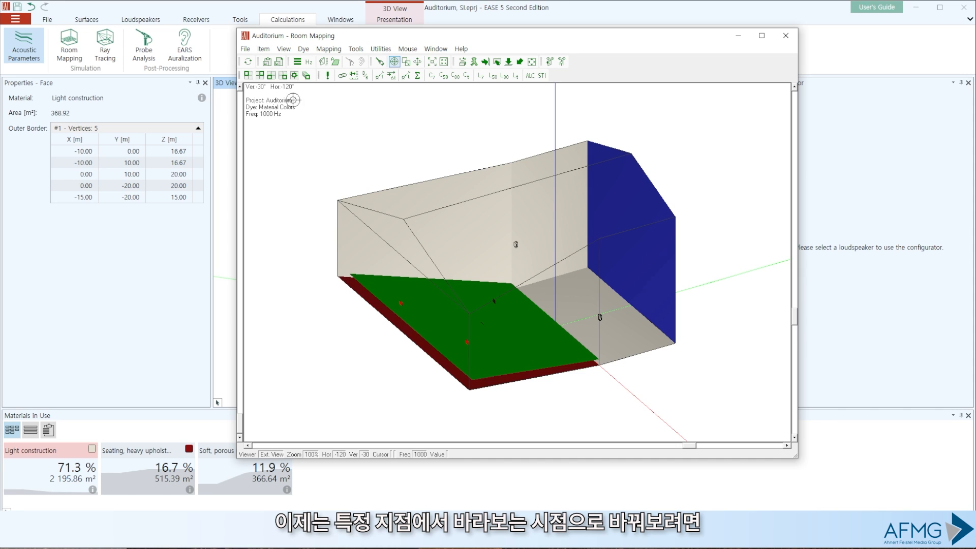
Start the Walker view and place its control window clear of the stage wall
{"action": "left_click", "coordinate": [283, 49]}
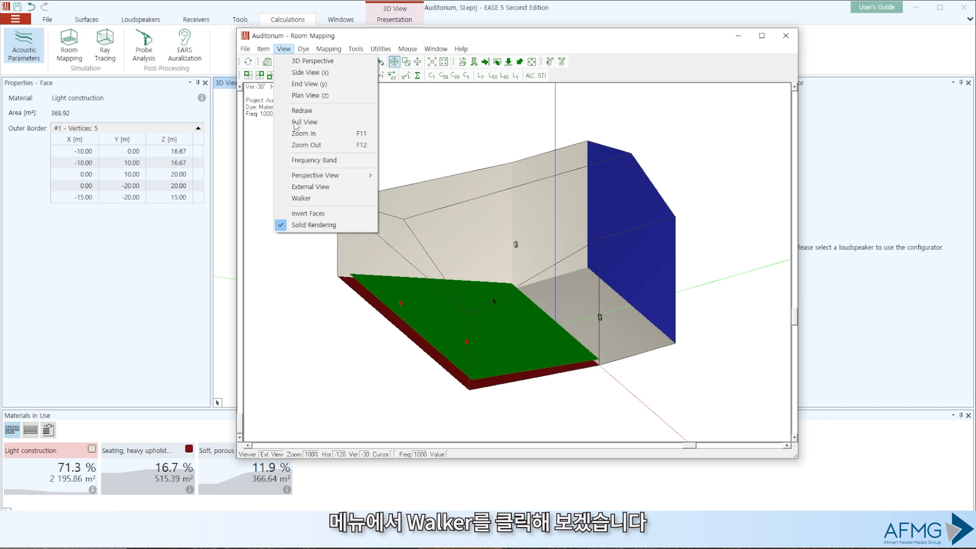
{"action": "left_click", "coordinate": [302, 199]}
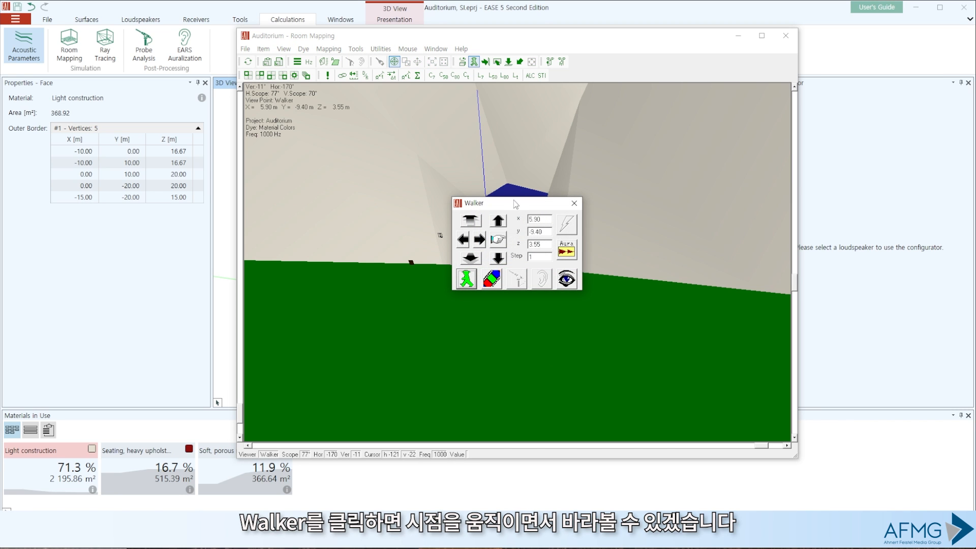
{"action": "left_click_drag", "start_coordinate": [516, 204], "coordinate": [706, 158]}
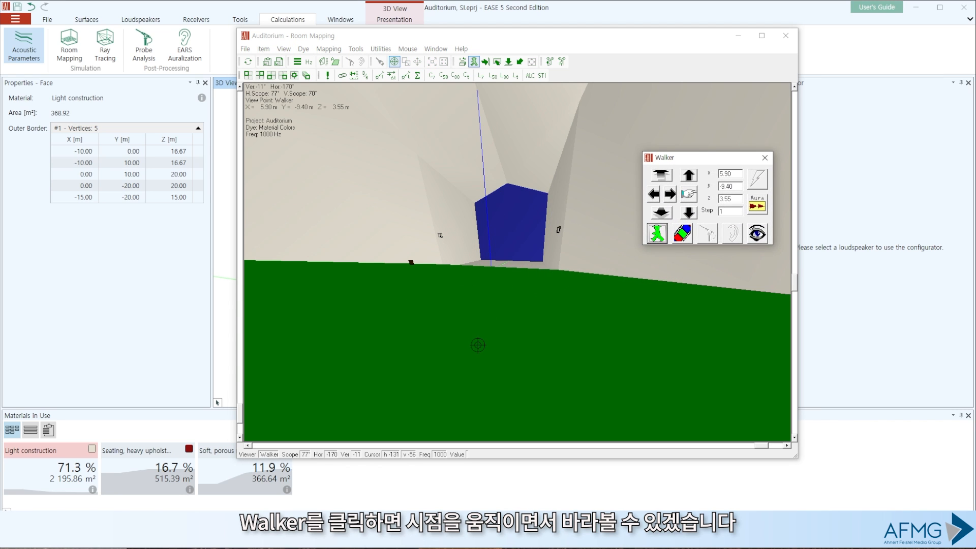
Move the Walker sideways in 1 m steps, right and back left, to X 1.94, Y -10.08
{"action": "left_click", "coordinate": [671, 195]}
{"action": "left_click", "coordinate": [671, 195]}
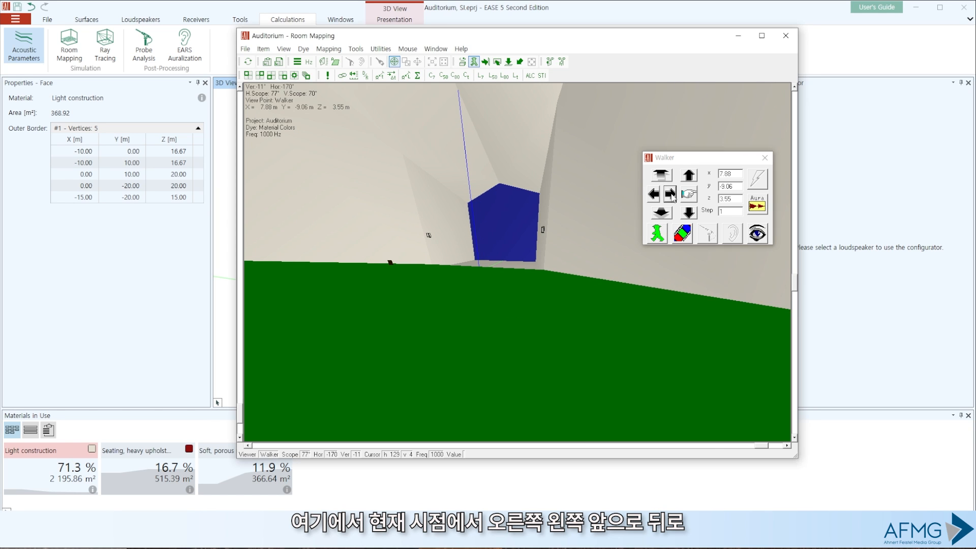
{"action": "left_click", "coordinate": [672, 196]}
{"action": "left_click", "coordinate": [671, 194]}
{"action": "left_click", "coordinate": [652, 194]}
{"action": "left_click", "coordinate": [652, 195]}
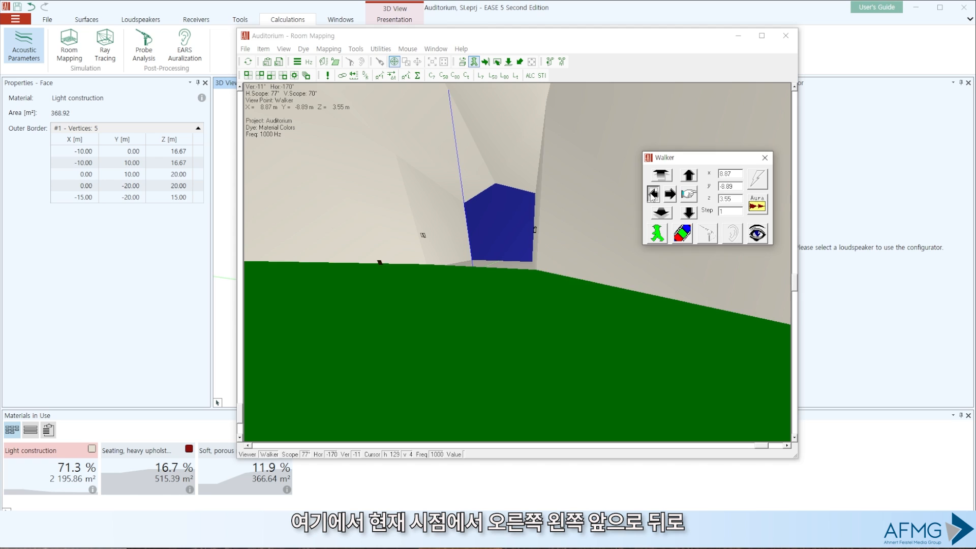
{"action": "left_click", "coordinate": [653, 194]}
{"action": "left_click", "coordinate": [652, 195]}
{"action": "left_click", "coordinate": [652, 194]}
{"action": "left_click", "coordinate": [653, 194]}
{"action": "left_click", "coordinate": [653, 194]}
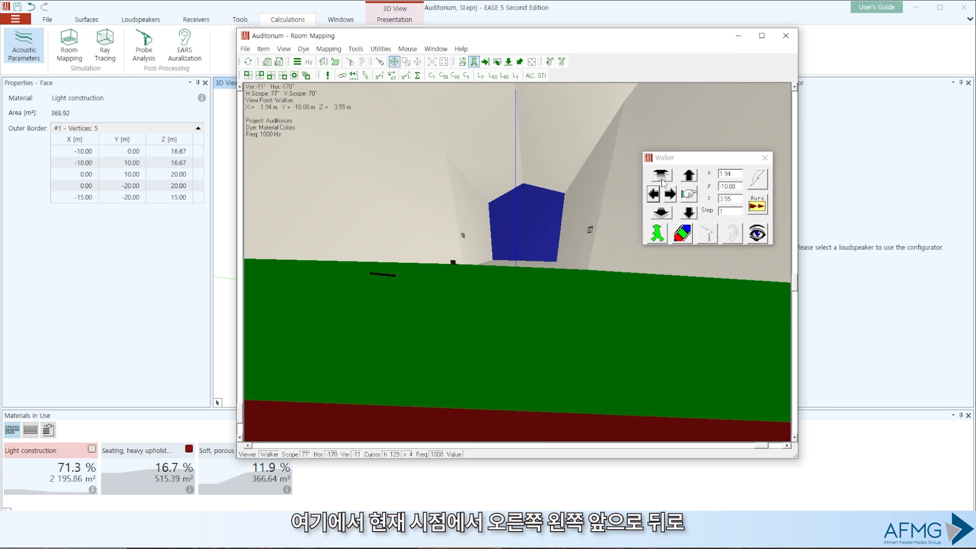
Move the Walker five 1 m steps forward towards the stage wall and five steps back
{"action": "left_click", "coordinate": [662, 176]}
{"action": "left_click", "coordinate": [662, 175]}
{"action": "left_click", "coordinate": [662, 176]}
{"action": "left_click", "coordinate": [663, 176]}
{"action": "left_click", "coordinate": [662, 176]}
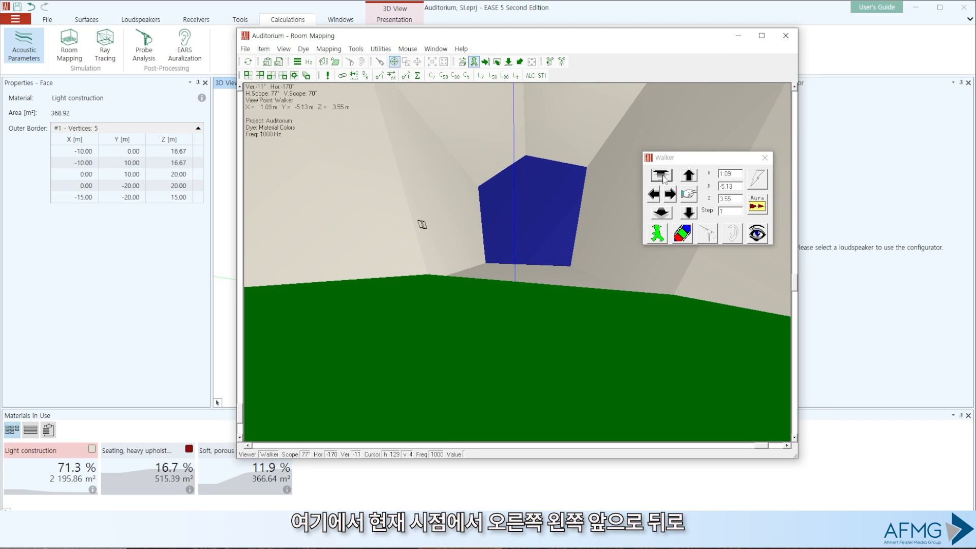
{"action": "left_click", "coordinate": [662, 214]}
{"action": "left_click", "coordinate": [662, 214]}
{"action": "left_click", "coordinate": [662, 213]}
{"action": "left_click", "coordinate": [663, 214]}
{"action": "left_click", "coordinate": [663, 214]}
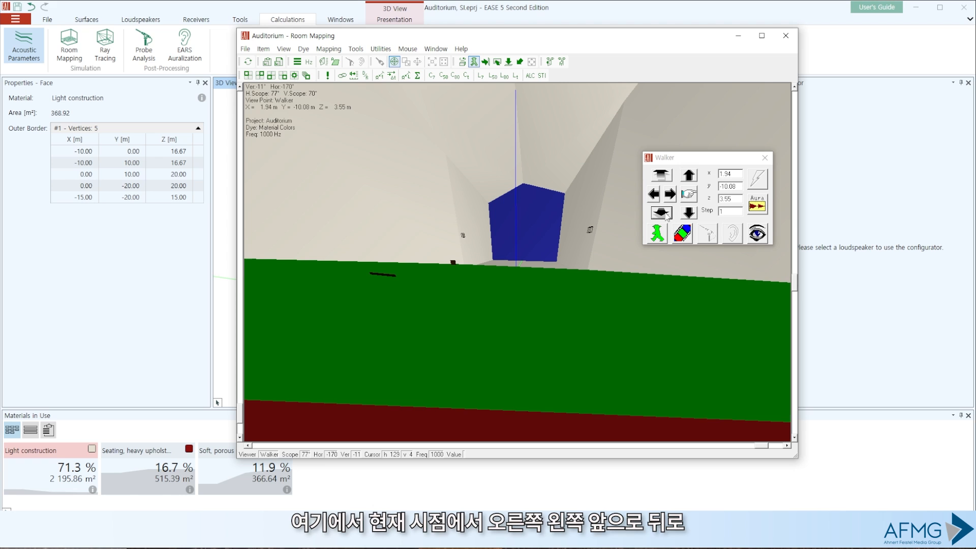
Raise and lower the Walker in 1 m steps, leaving it at a height of Z 5.55
{"action": "left_click", "coordinate": [689, 175]}
{"action": "left_click", "coordinate": [689, 175]}
{"action": "left_click", "coordinate": [688, 175]}
{"action": "left_click", "coordinate": [688, 175]}
{"action": "left_click", "coordinate": [689, 175]}
{"action": "left_click", "coordinate": [689, 213]}
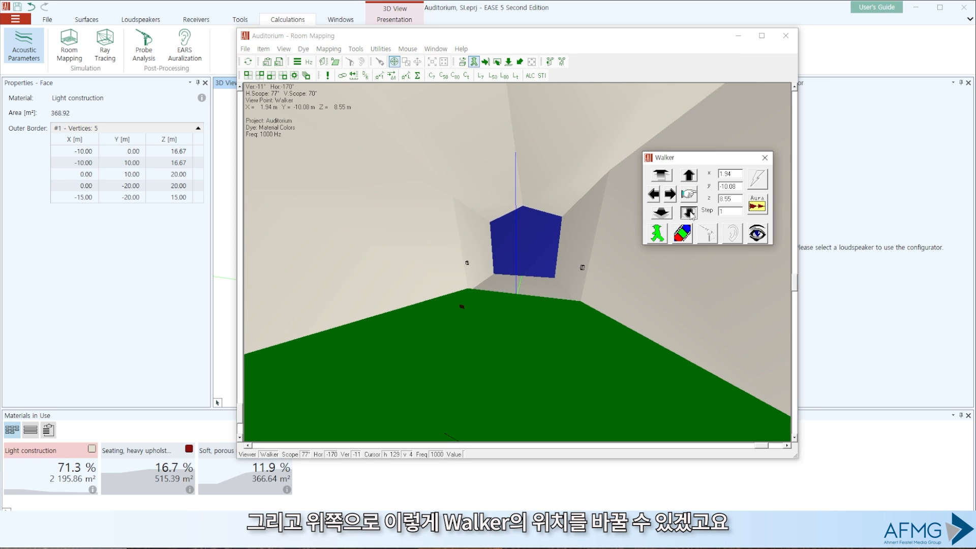
{"action": "left_click", "coordinate": [689, 213]}
{"action": "left_click", "coordinate": [689, 212]}
{"action": "left_click", "coordinate": [689, 213]}
{"action": "left_click", "coordinate": [689, 212]}
{"action": "left_click", "coordinate": [689, 176]}
{"action": "left_click", "coordinate": [690, 176]}
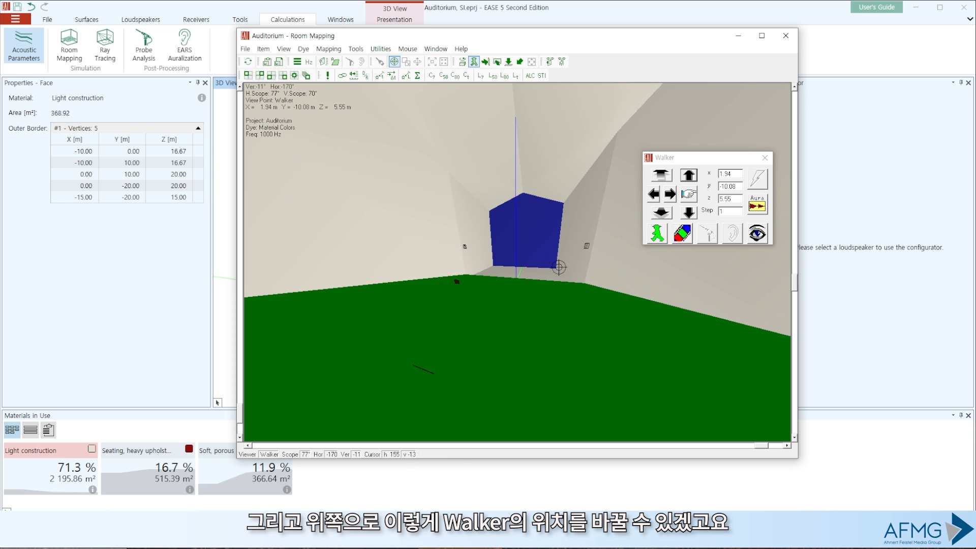
Look around the room from the Walker position, turning the view to both sides of the stage wall
{"action": "left_click", "coordinate": [527, 249]}
{"action": "left_click", "coordinate": [512, 260]}
{"action": "left_click", "coordinate": [502, 261]}
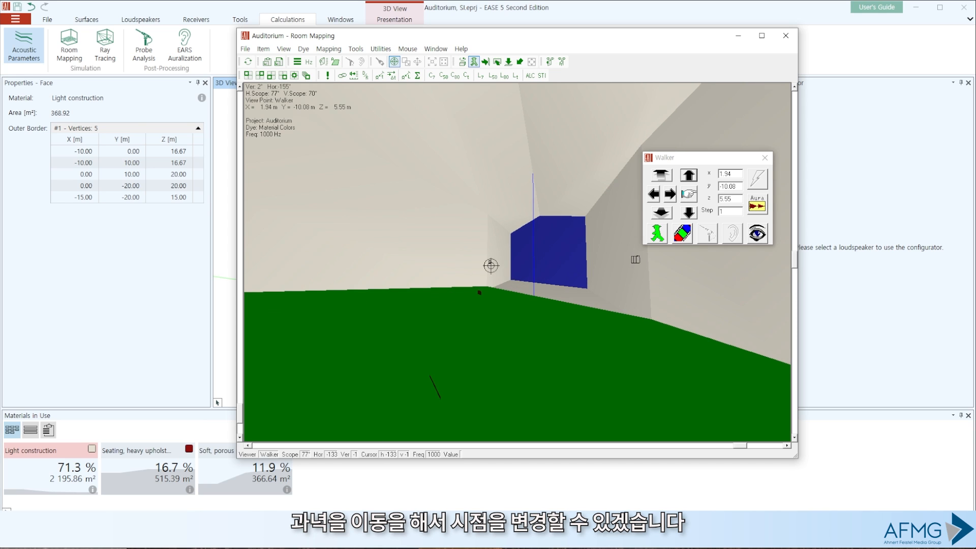
{"action": "left_click", "coordinate": [490, 265]}
{"action": "left_click", "coordinate": [541, 266]}
{"action": "left_click", "coordinate": [573, 274]}
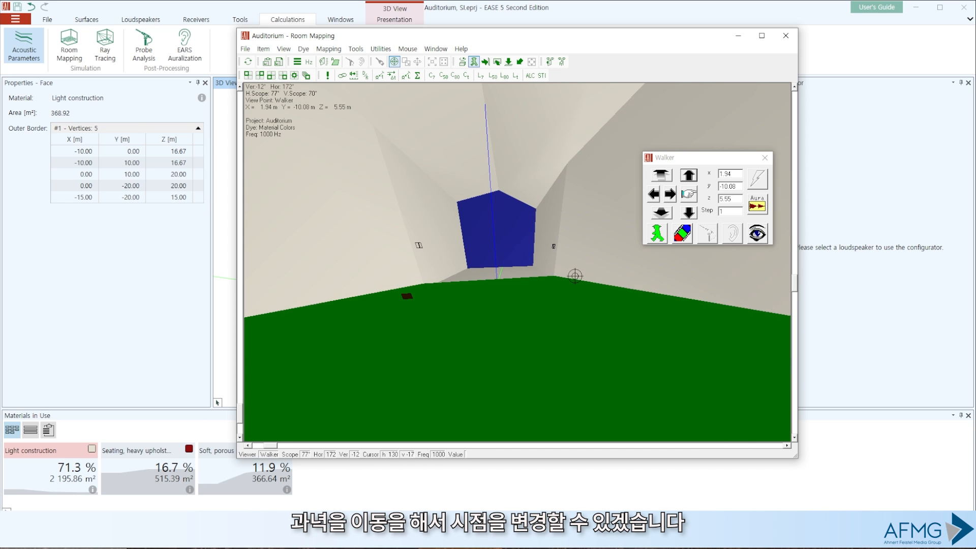
{"action": "left_click", "coordinate": [557, 247]}
{"action": "left_click", "coordinate": [460, 247]}
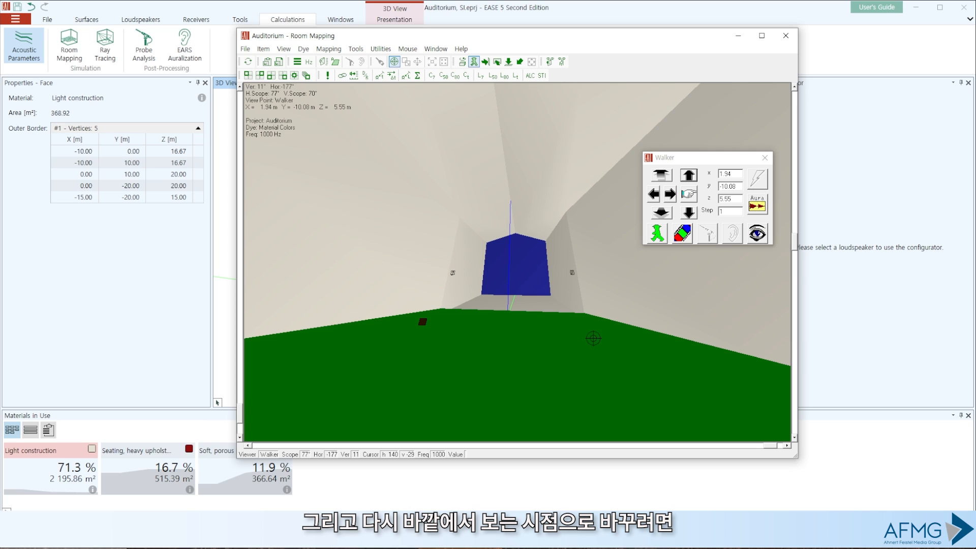
Alternate between the external and Walker views, finish in the external view and close the Walker
{"action": "left_click", "coordinate": [758, 233]}
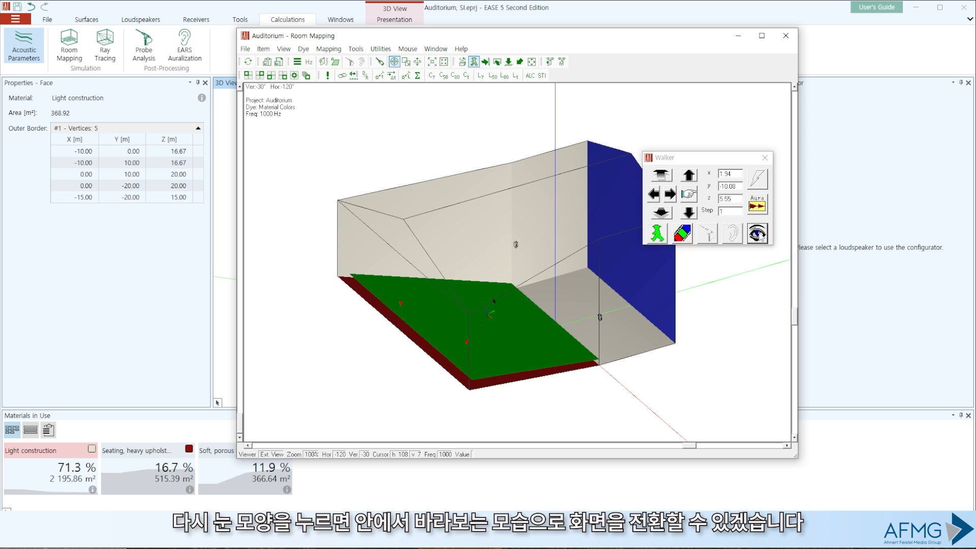
{"action": "left_click", "coordinate": [760, 235]}
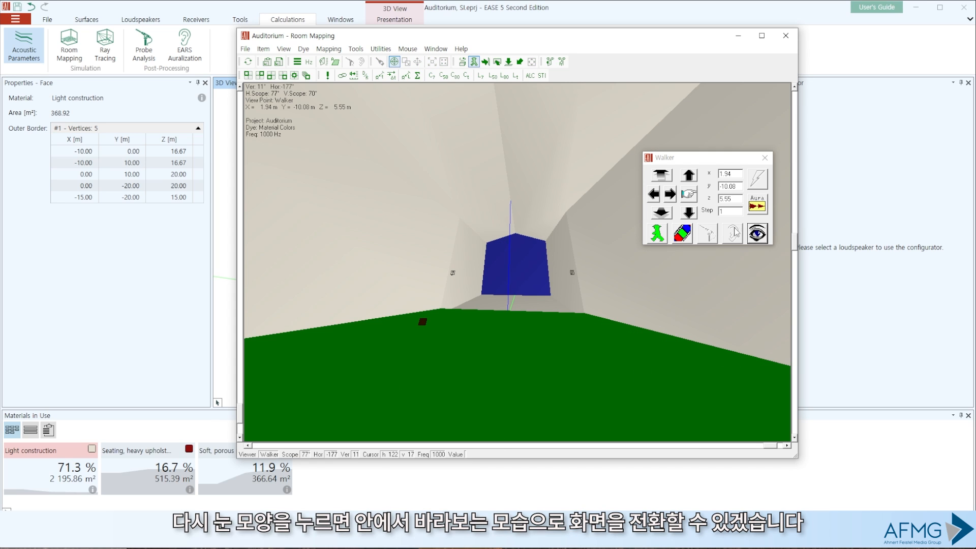
{"action": "left_click", "coordinate": [759, 235]}
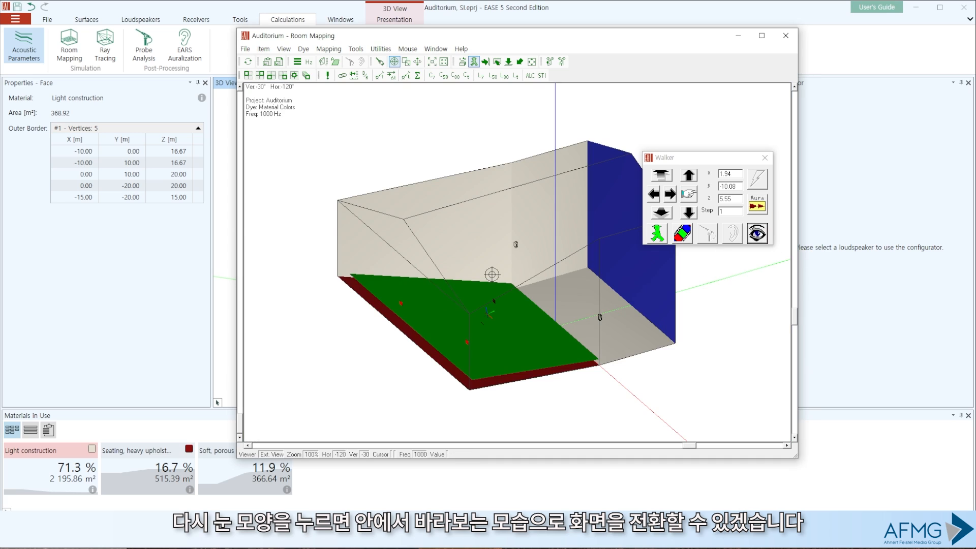
{"action": "left_click", "coordinate": [765, 157]}
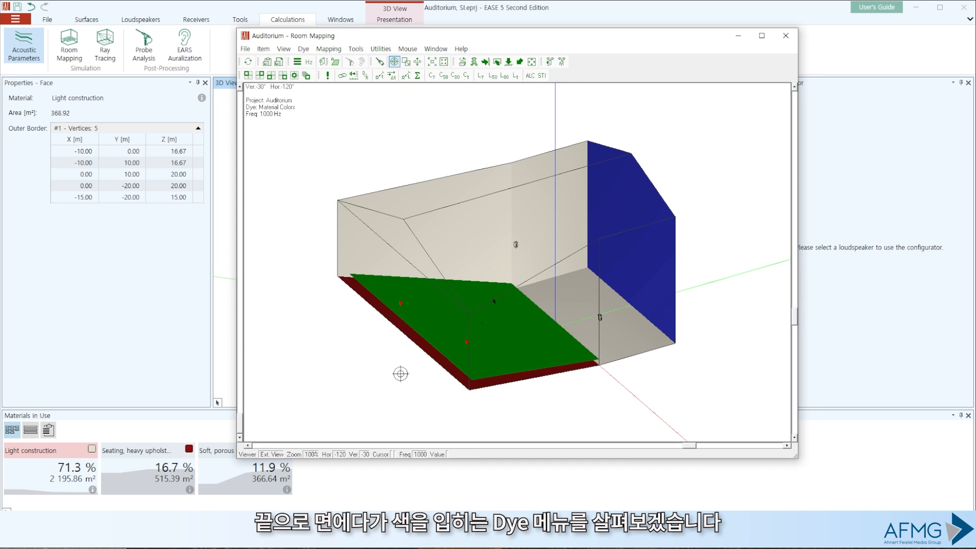
Dye the room model with White Faces and rotate it for inspection
{"action": "left_click", "coordinate": [303, 49]}
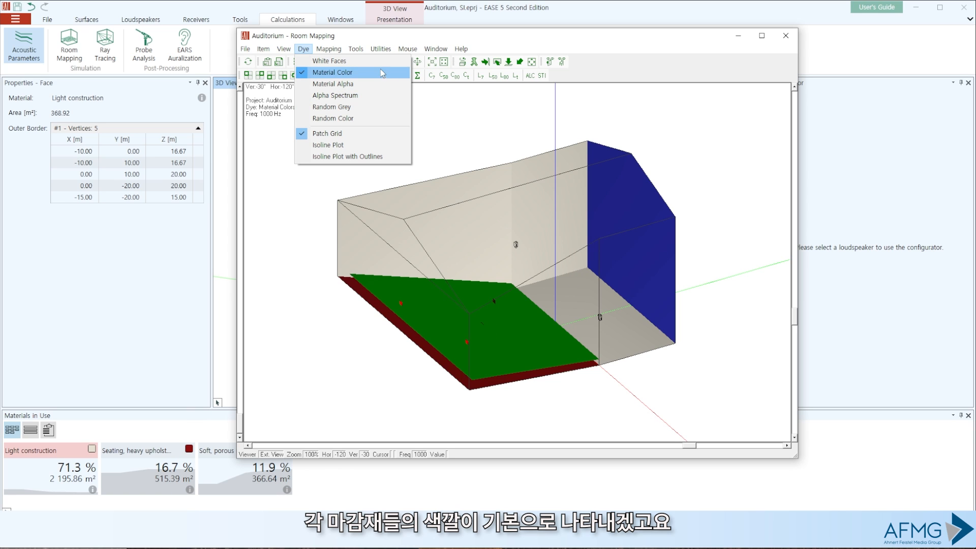
{"action": "left_click", "coordinate": [329, 61]}
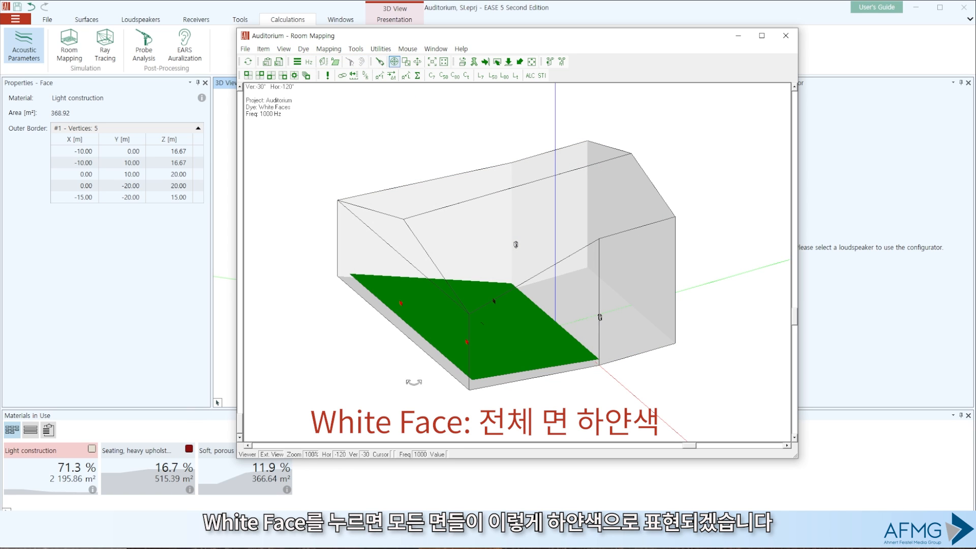
{"action": "left_click_drag", "start_coordinate": [498, 331], "coordinate": [440, 372]}
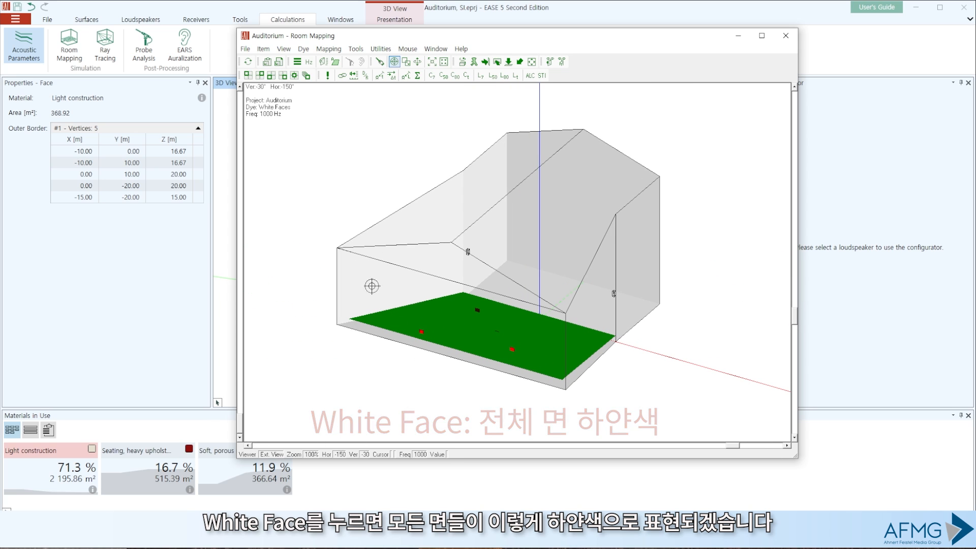
Dye the room by Material Alpha, place the colour scale window clear of the model and rotate the room
{"action": "left_click", "coordinate": [305, 50]}
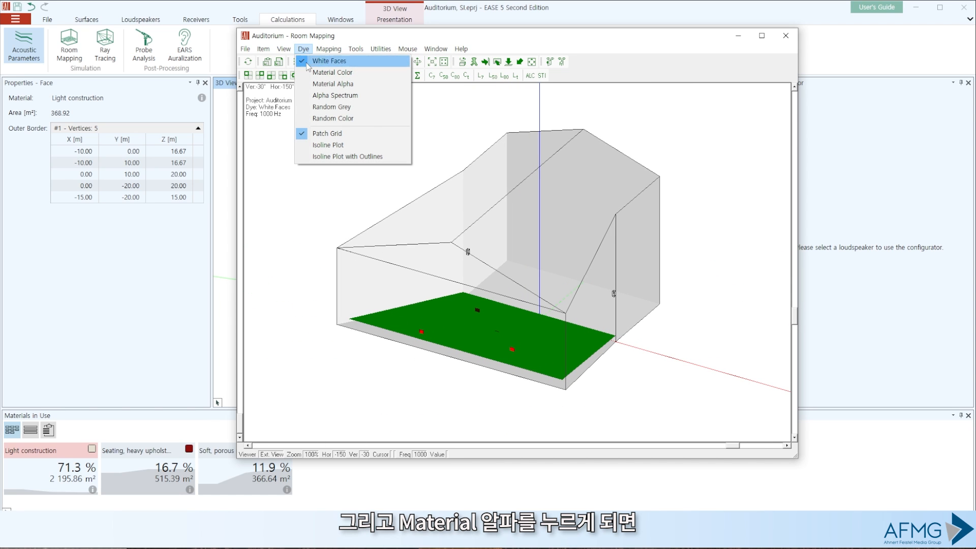
{"action": "left_click", "coordinate": [332, 84]}
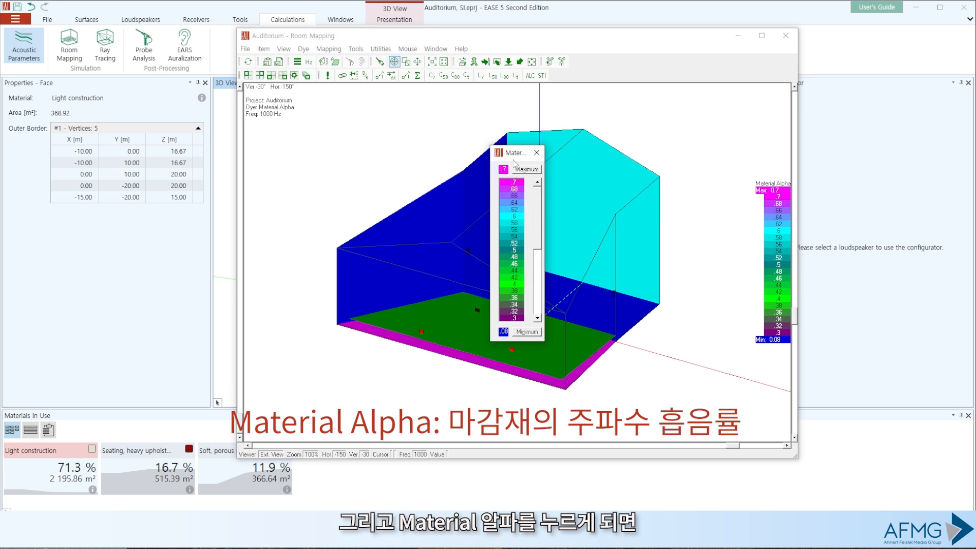
{"action": "left_click_drag", "start_coordinate": [517, 157], "coordinate": [706, 178]}
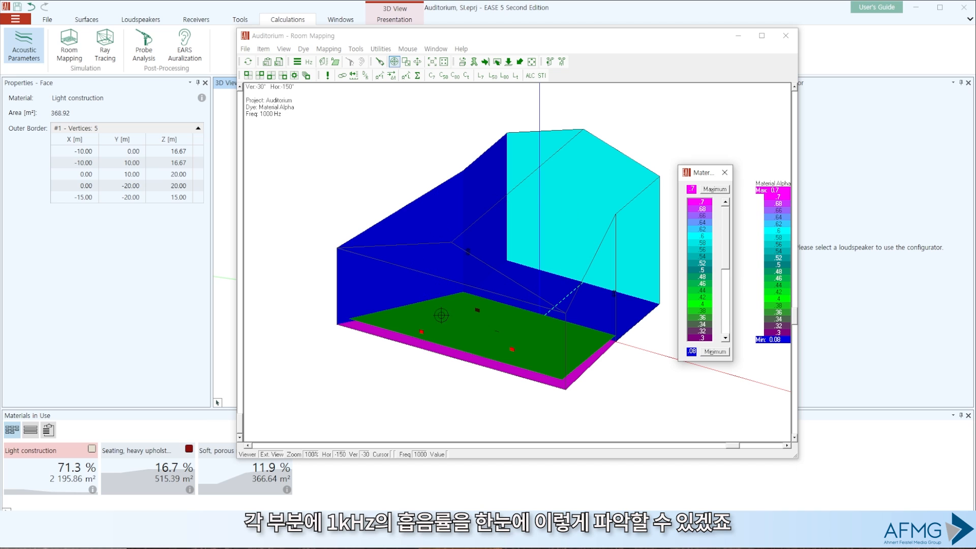
{"action": "mouse_move", "coordinate": [379, 367]}
{"action": "left_mouse_down"}
{"action": "mouse_move", "coordinate": [515, 372]}
{"action": "mouse_move", "coordinate": [366, 362]}
{"action": "left_mouse_up"}
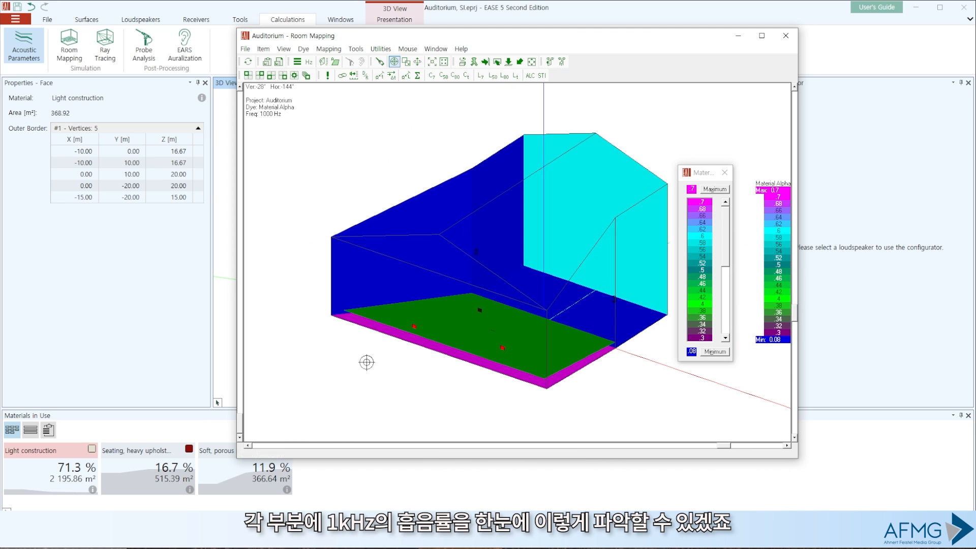
Switch the absorption display frequency to 4000 Hz and then to 400 Hz, and rotate the room to compare the surface colours
{"action": "left_click", "coordinate": [309, 62]}
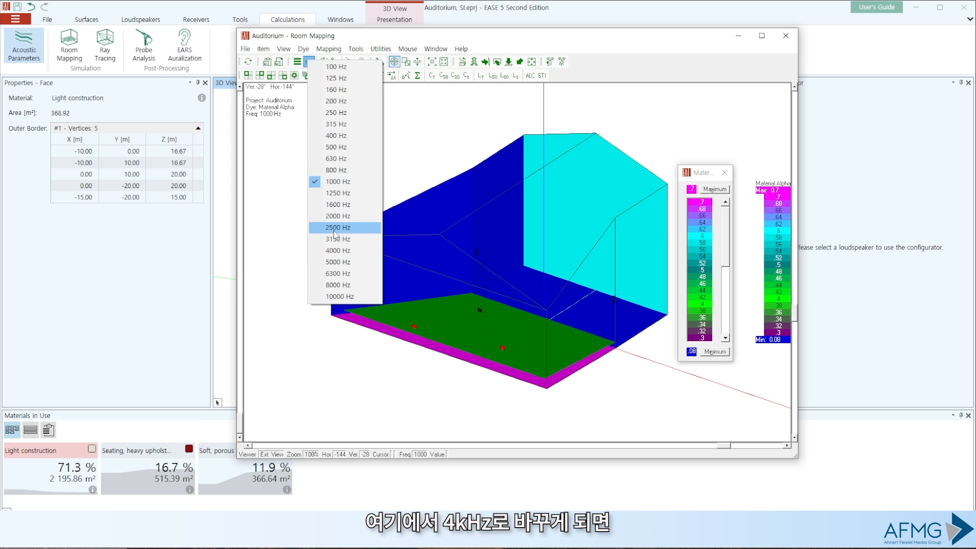
{"action": "left_click", "coordinate": [335, 250]}
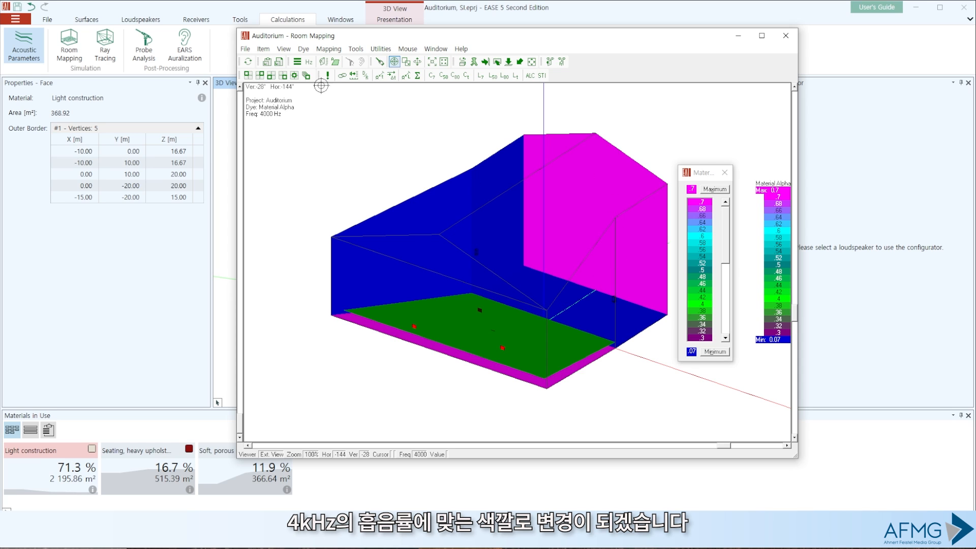
{"action": "left_click", "coordinate": [308, 62]}
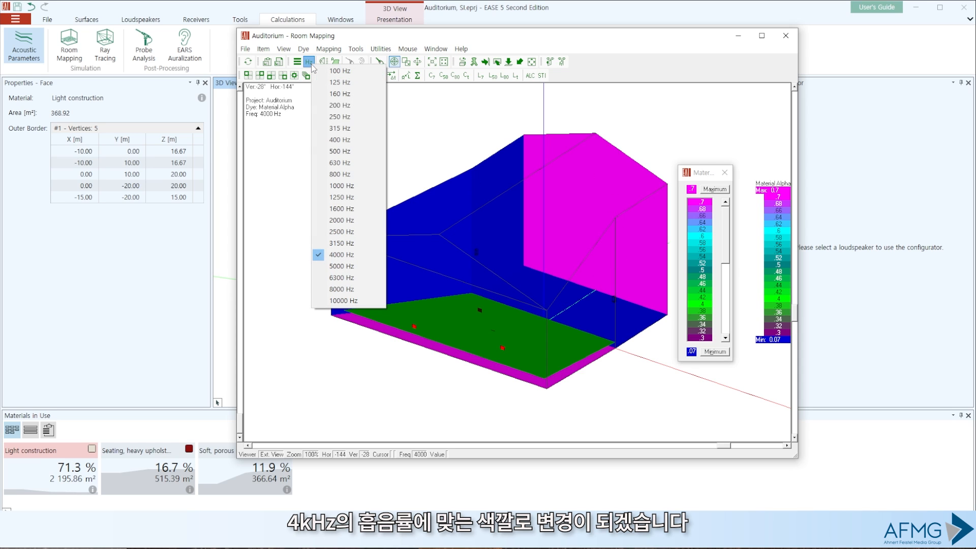
{"action": "left_click", "coordinate": [340, 140]}
{"action": "mouse_move", "coordinate": [358, 359]}
{"action": "left_mouse_down"}
{"action": "mouse_move", "coordinate": [457, 371]}
{"action": "mouse_move", "coordinate": [366, 369]}
{"action": "left_mouse_up"}
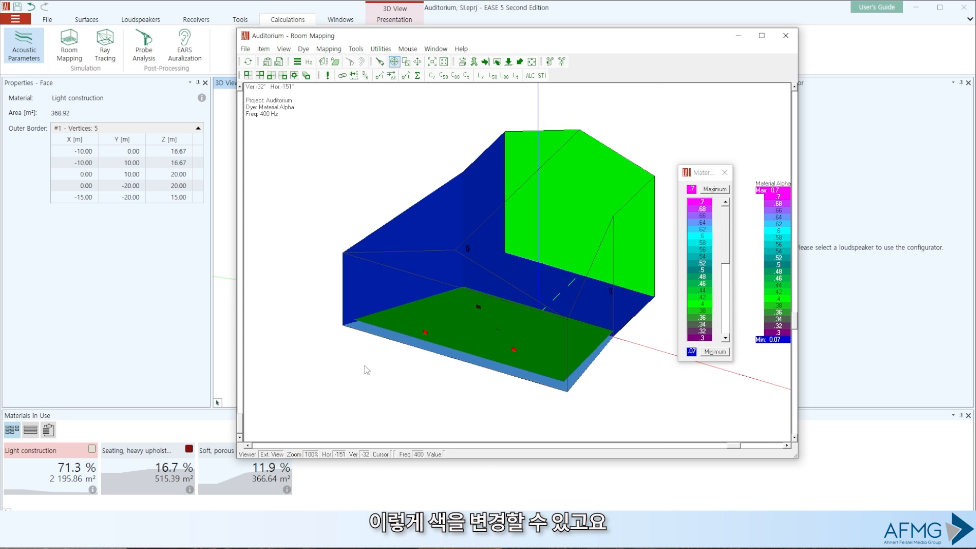
Dye the room faces by Alpha Spectrum and rotate the model slightly for inspection
{"action": "left_click", "coordinate": [303, 49]}
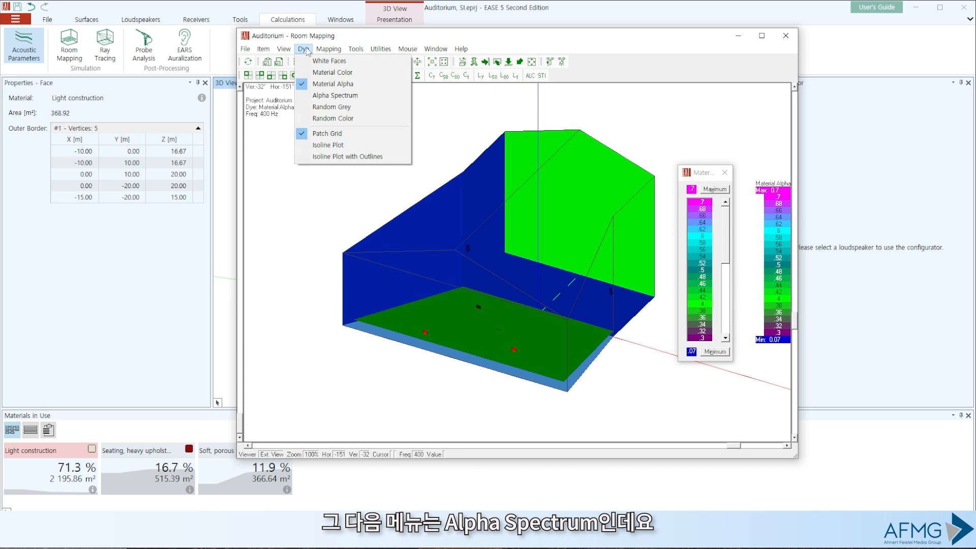
{"action": "left_click", "coordinate": [326, 95]}
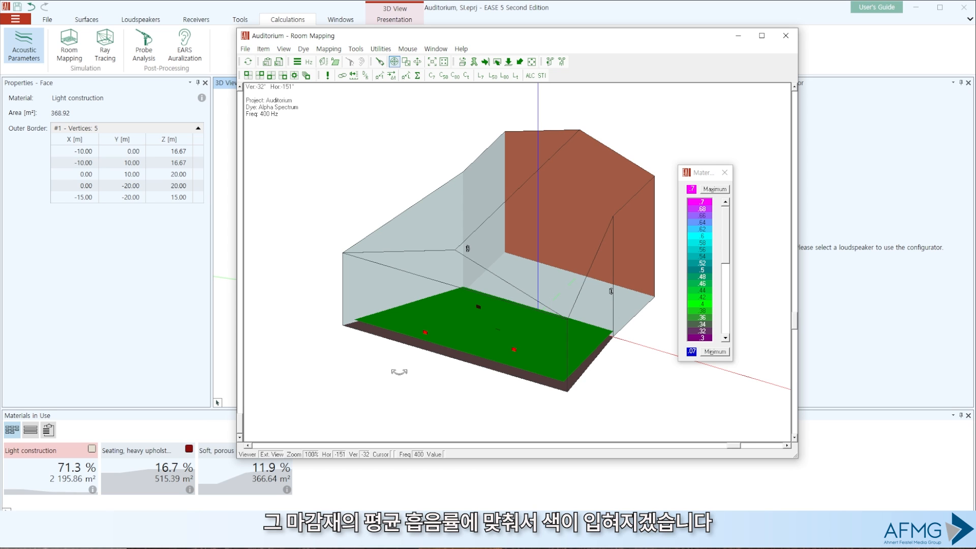
{"action": "mouse_move", "coordinate": [399, 372]}
{"action": "left_mouse_down"}
{"action": "mouse_move", "coordinate": [510, 367]}
{"action": "mouse_move", "coordinate": [376, 361]}
{"action": "mouse_move", "coordinate": [398, 359]}
{"action": "left_mouse_up"}
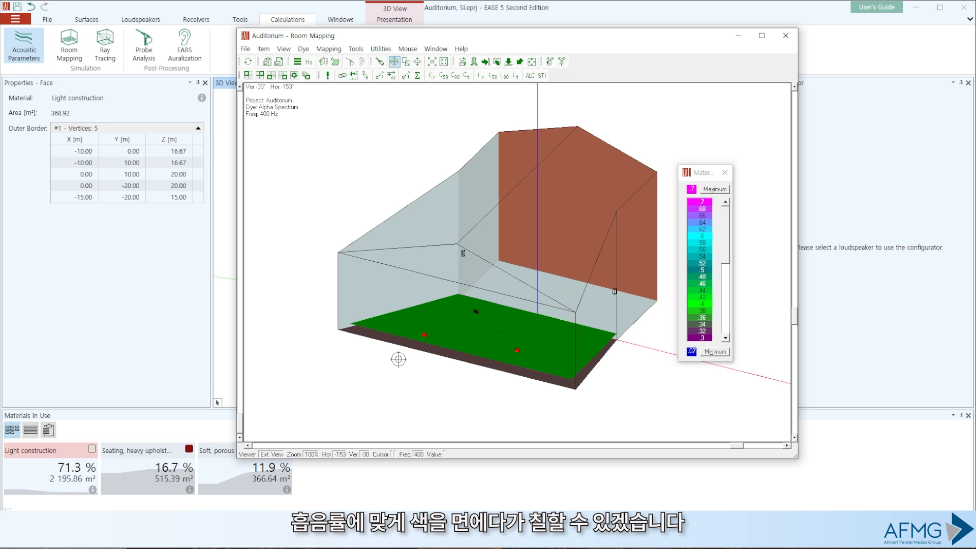
Dye the room faces with Random Grey and turn the model to view the shaded surfaces
{"action": "left_click", "coordinate": [303, 49]}
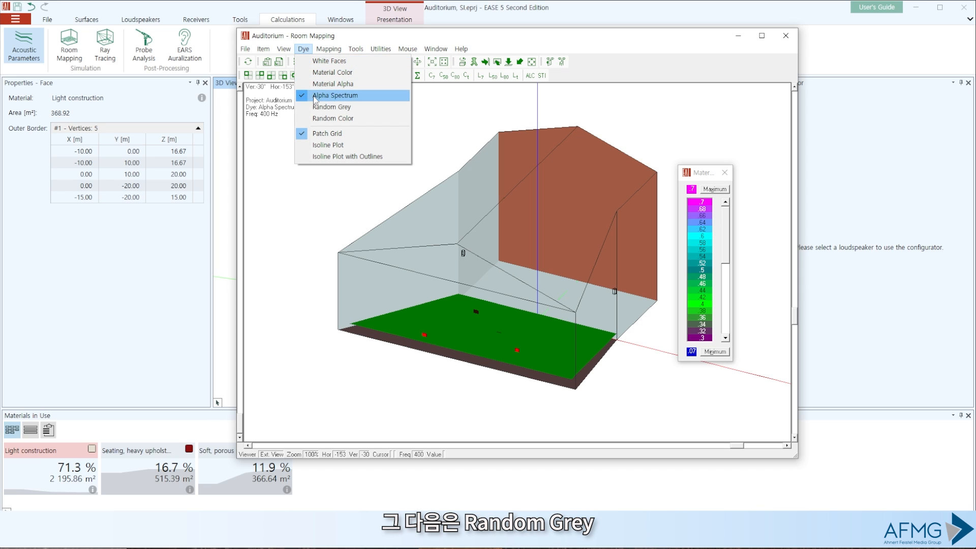
{"action": "left_click", "coordinate": [324, 106]}
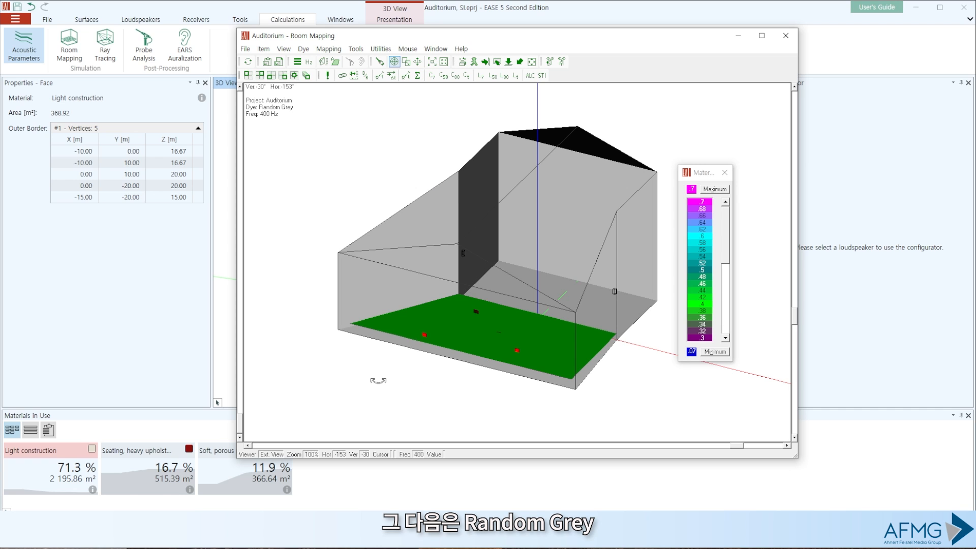
{"action": "left_click_drag", "start_coordinate": [387, 372], "coordinate": [369, 356]}
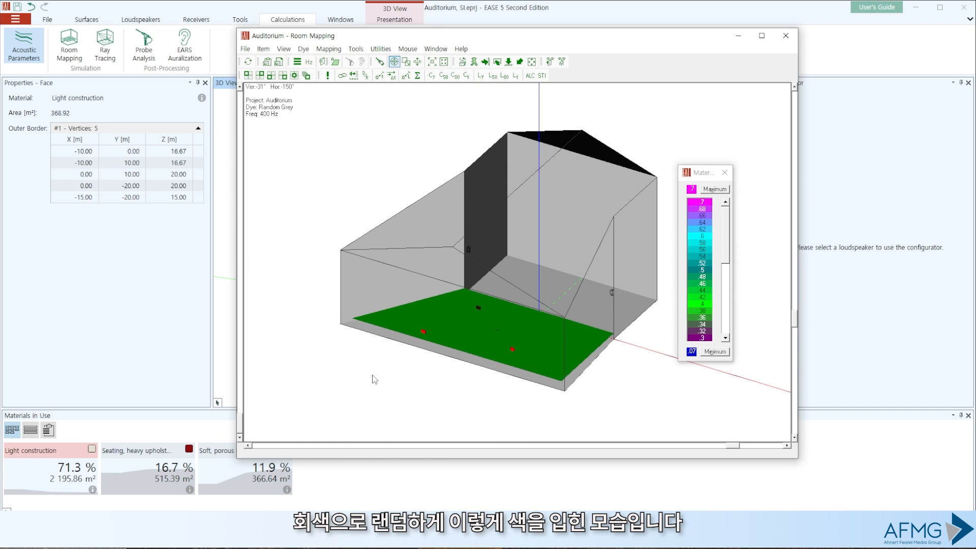
Dye the room faces with Random Color, rotate the model and bring up the available mapping calculation types
{"action": "left_click", "coordinate": [304, 50]}
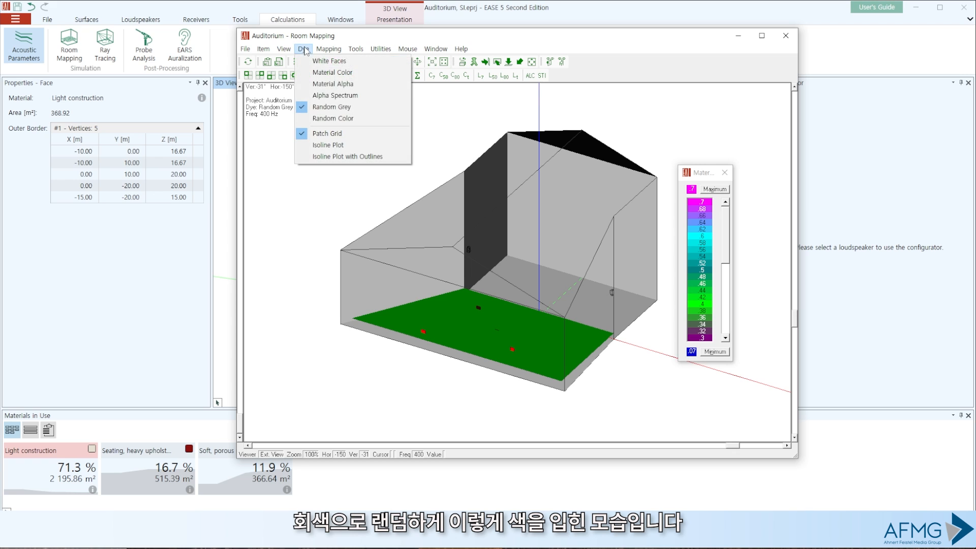
{"action": "left_click", "coordinate": [351, 116]}
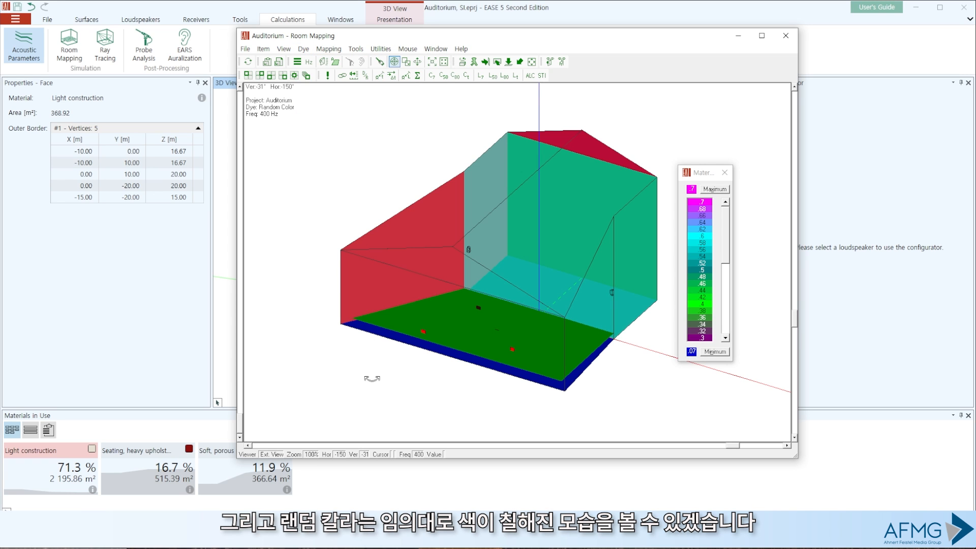
{"action": "left_click_drag", "start_coordinate": [371, 379], "coordinate": [355, 369]}
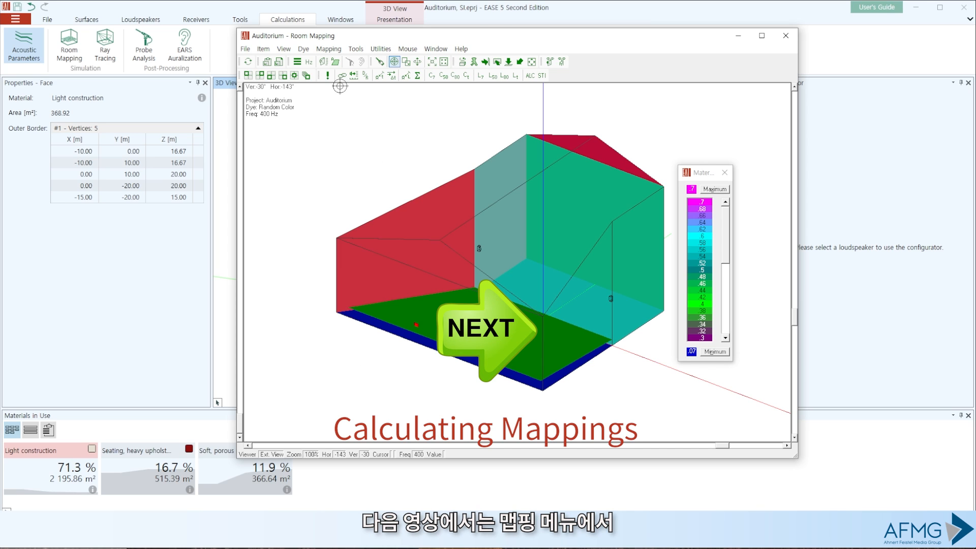
{"action": "left_click", "coordinate": [329, 49]}
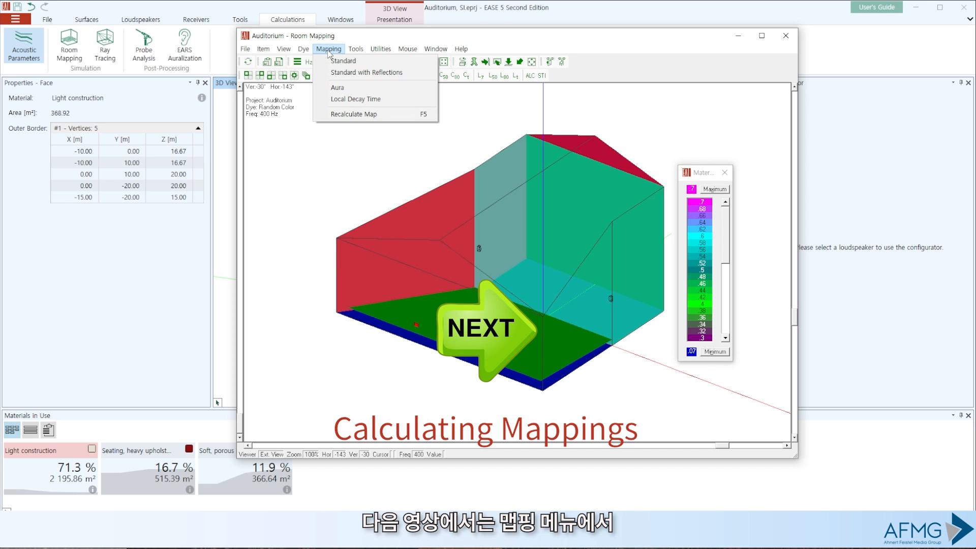